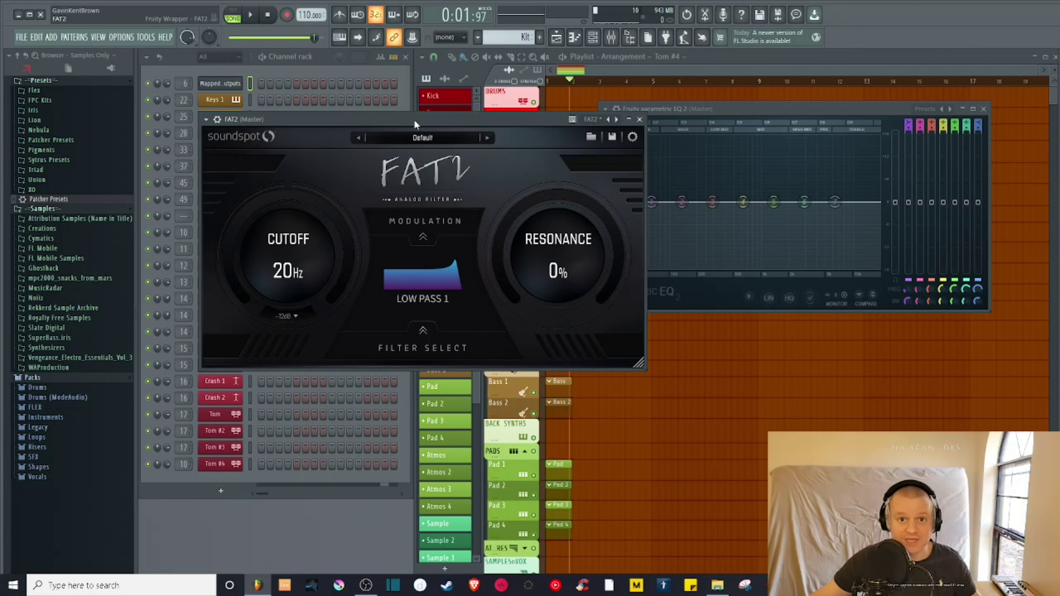
- Move the FAT2 plugin window slightly lower and audition the Low Pass 1 filter during playback while sweeping cutoff and resonance
left_click_drag(422, 124, 423, 115)
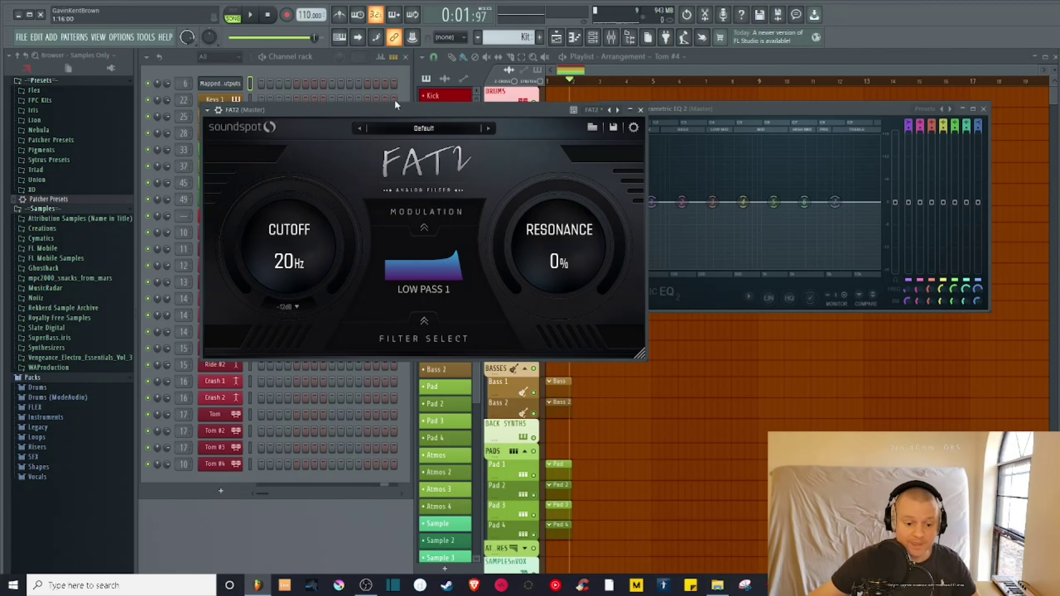
left_click_drag(417, 109, 433, 139)
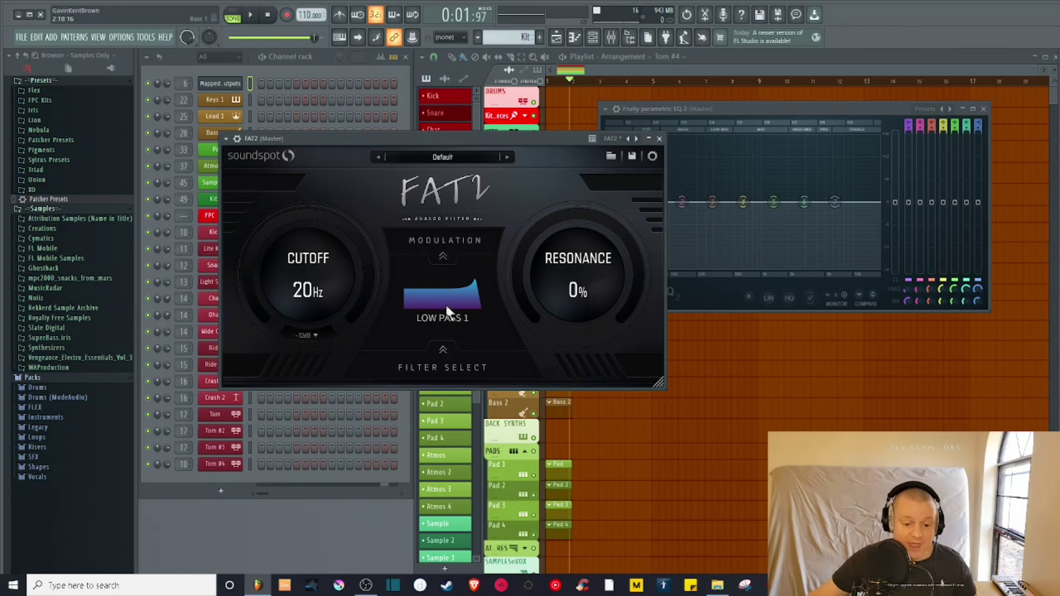
left_click(461, 304)
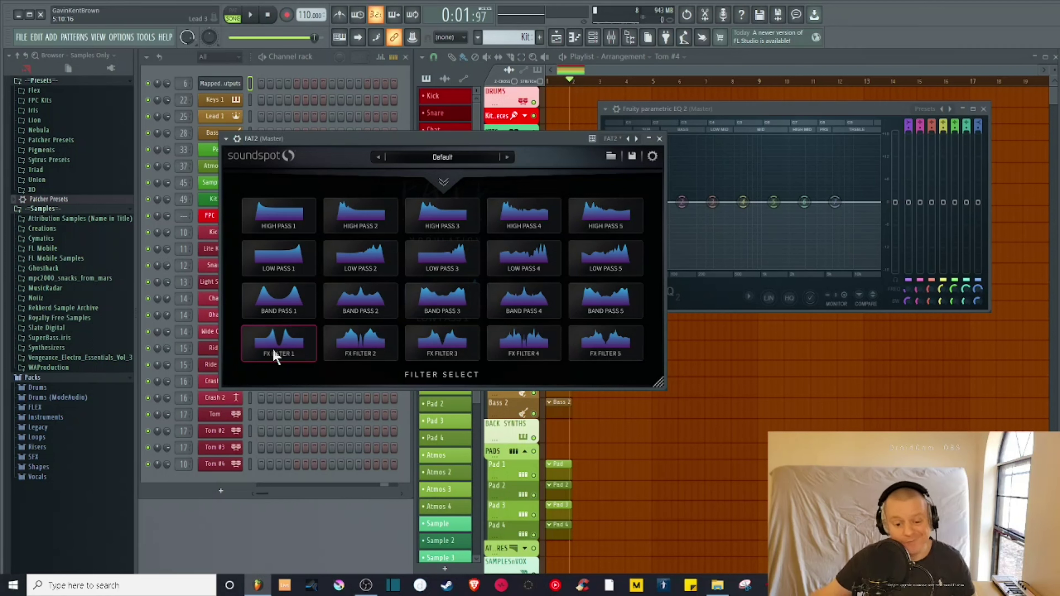
left_click(312, 255)
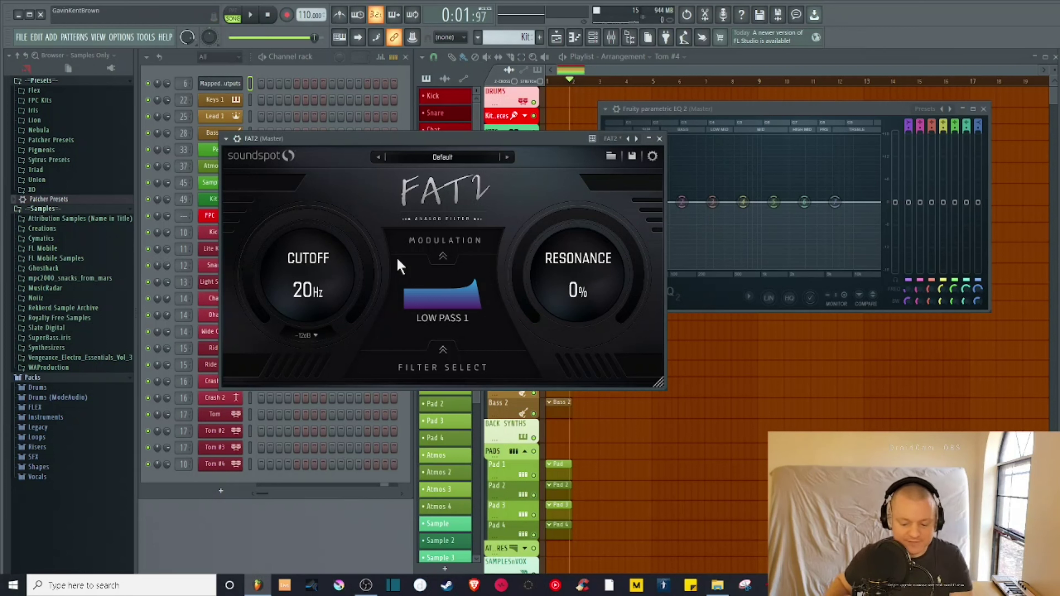
key("space")
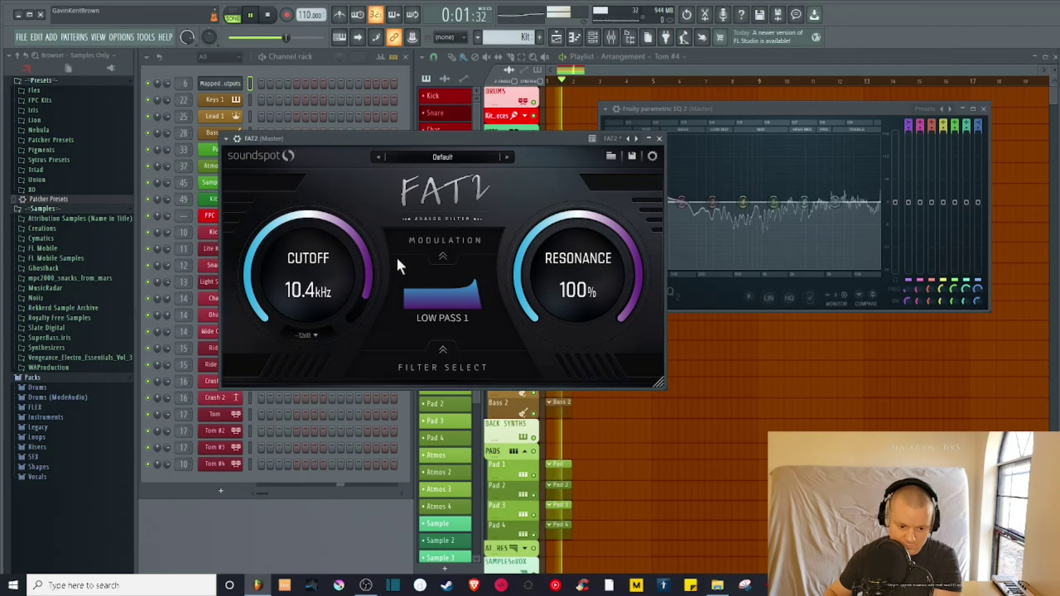
key("space")
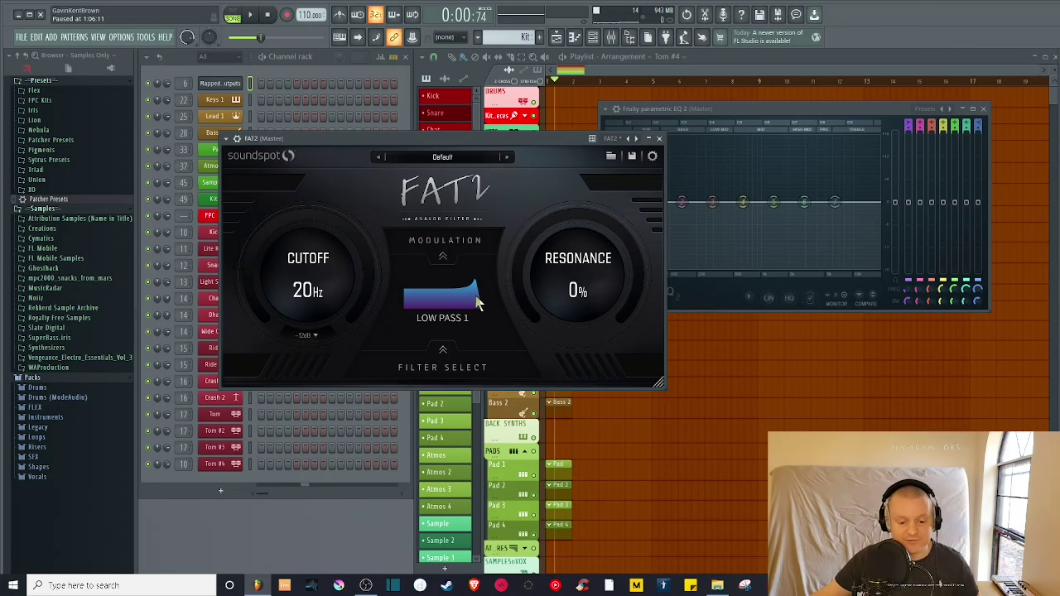
- Switch FAT2 to the Low Pass 4 filter and audition it during playback while varying cutoff and resonance
left_click(442, 300)
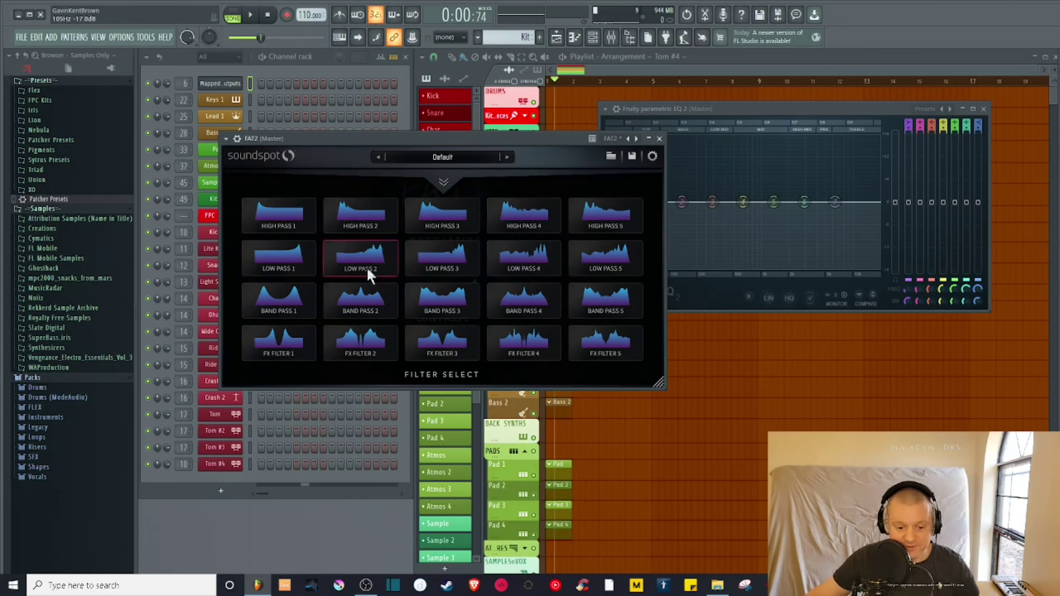
left_click(547, 262)
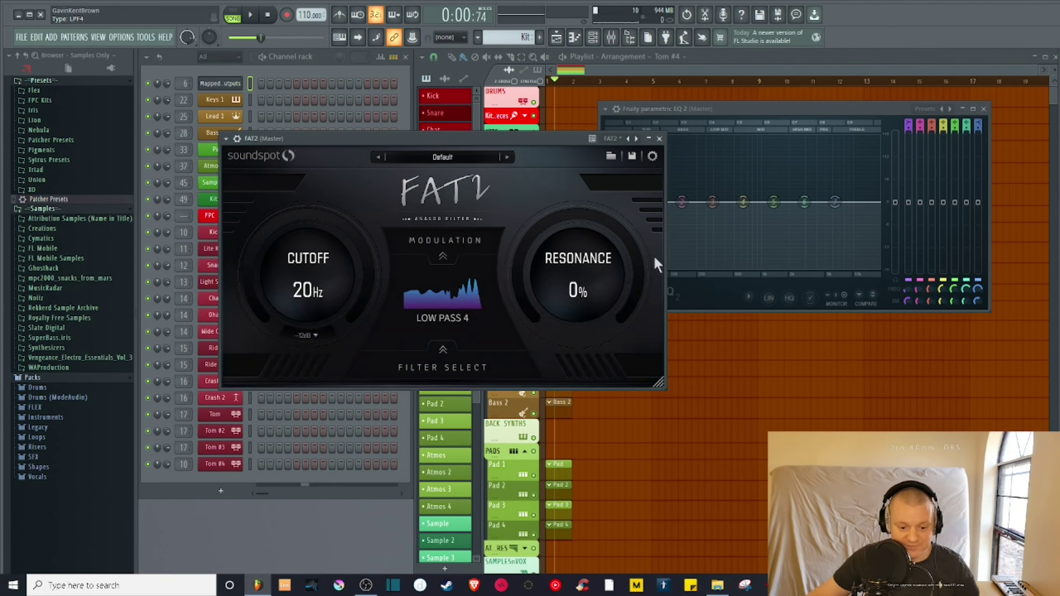
key("space")
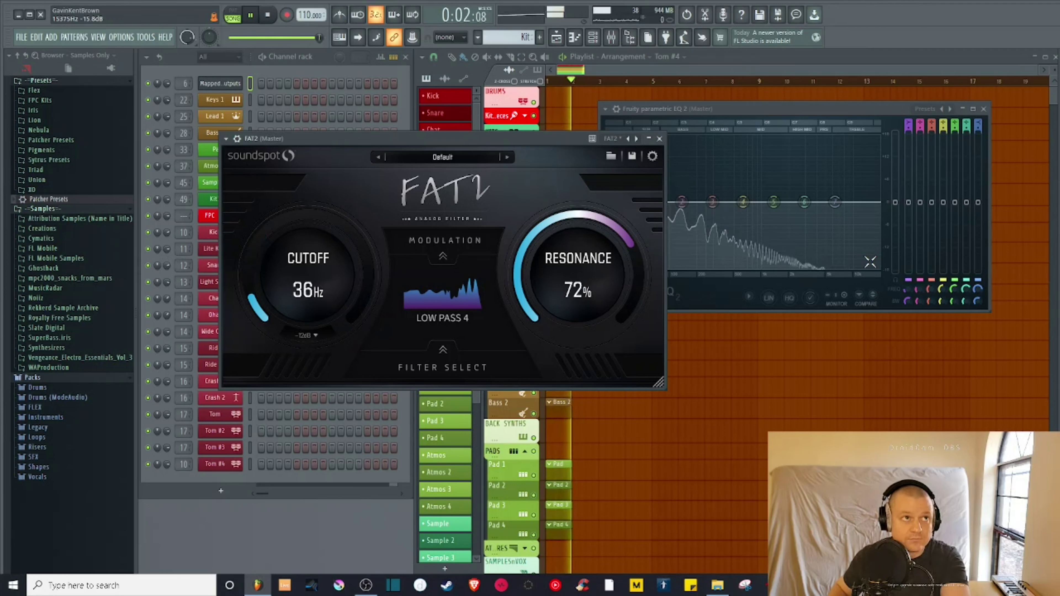
key("space")
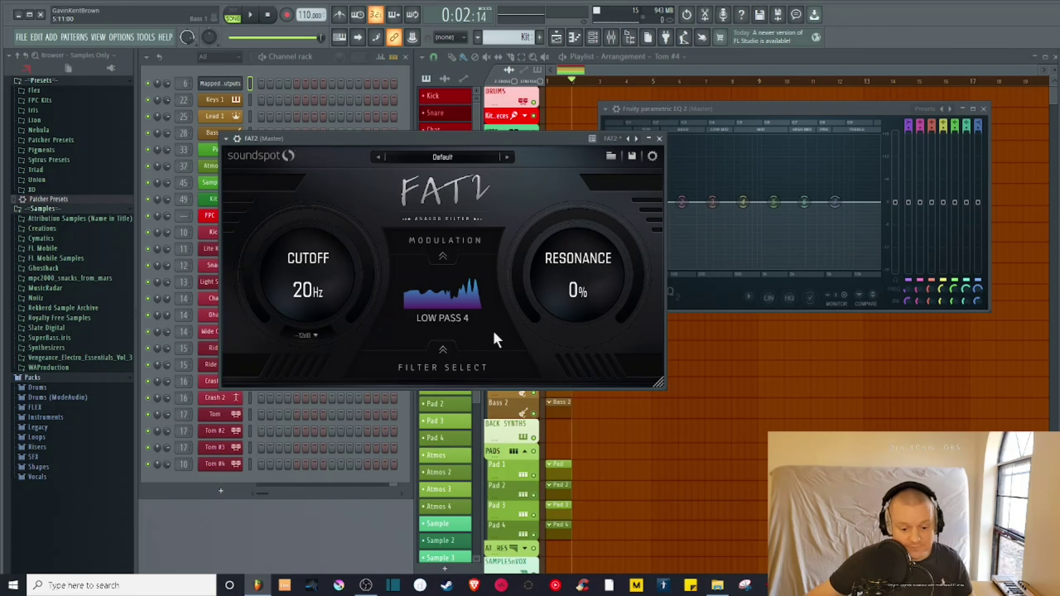
- Choose the High Pass 1 filter and play the loop while raising cutoff and resonance to hear the effect
left_click(443, 359)
left_click(266, 213)
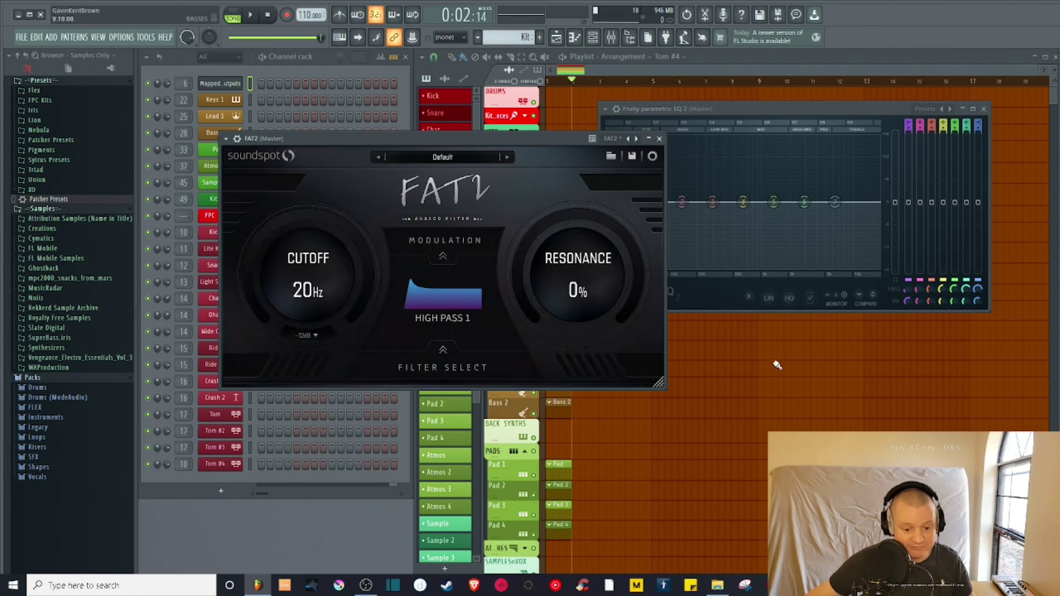
key("space")
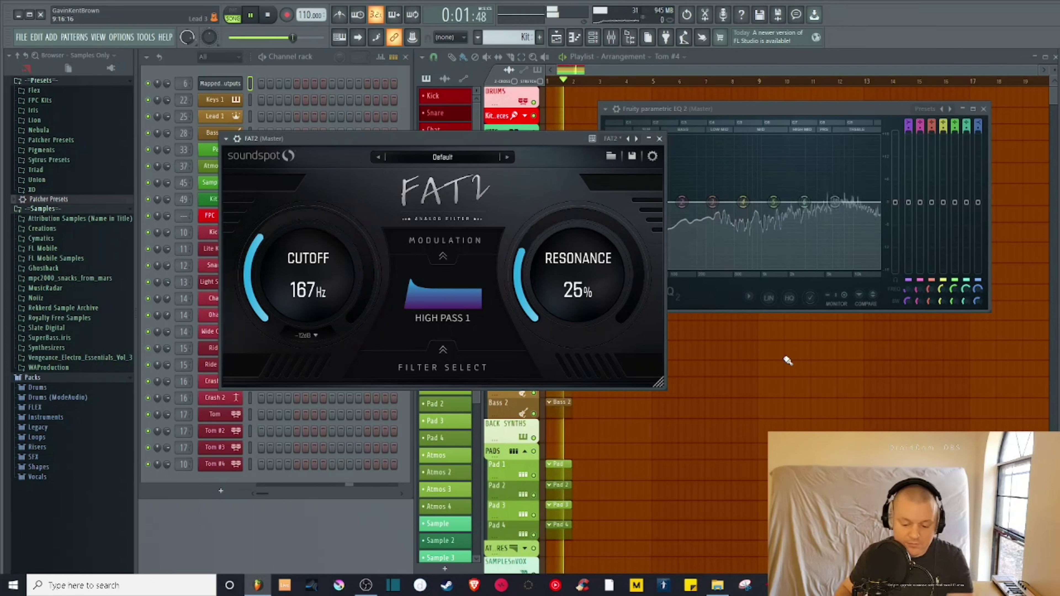
key("space")
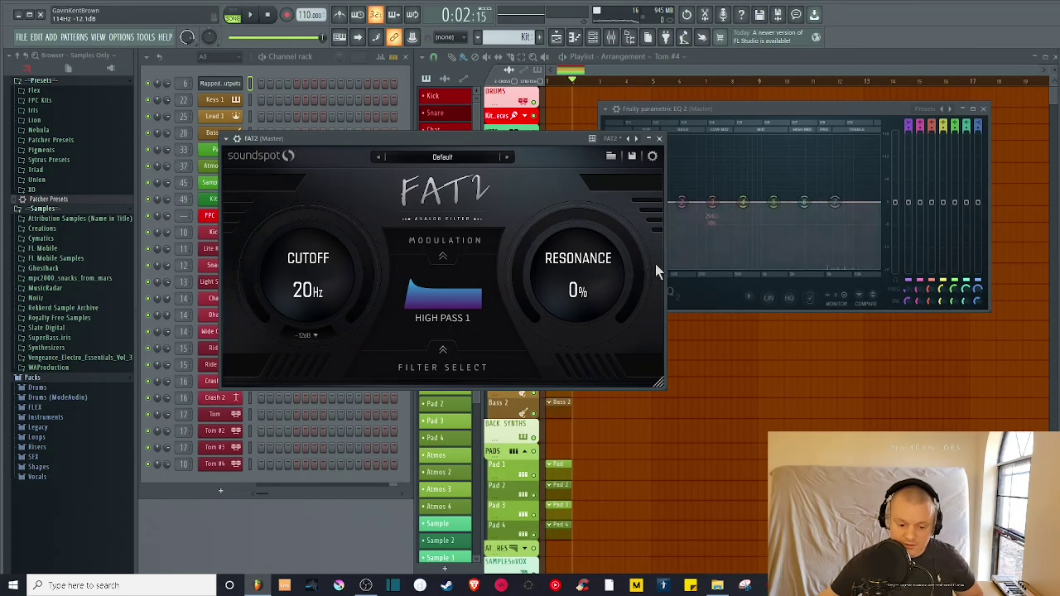
- Change the filter to High Pass 5 and play the loop while sweeping its cutoff and resonance
left_click(436, 299)
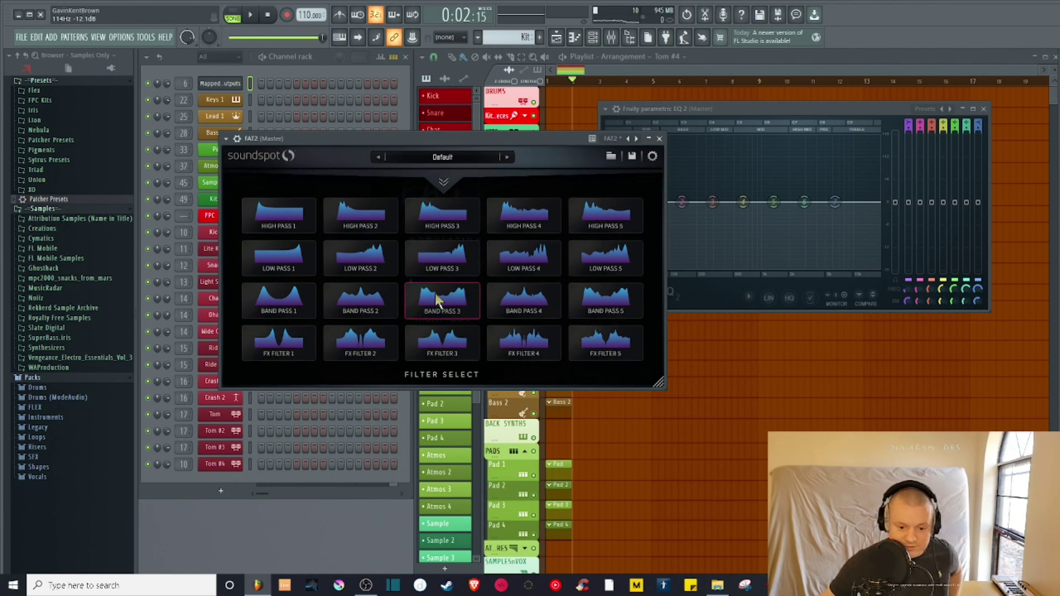
left_click(592, 214)
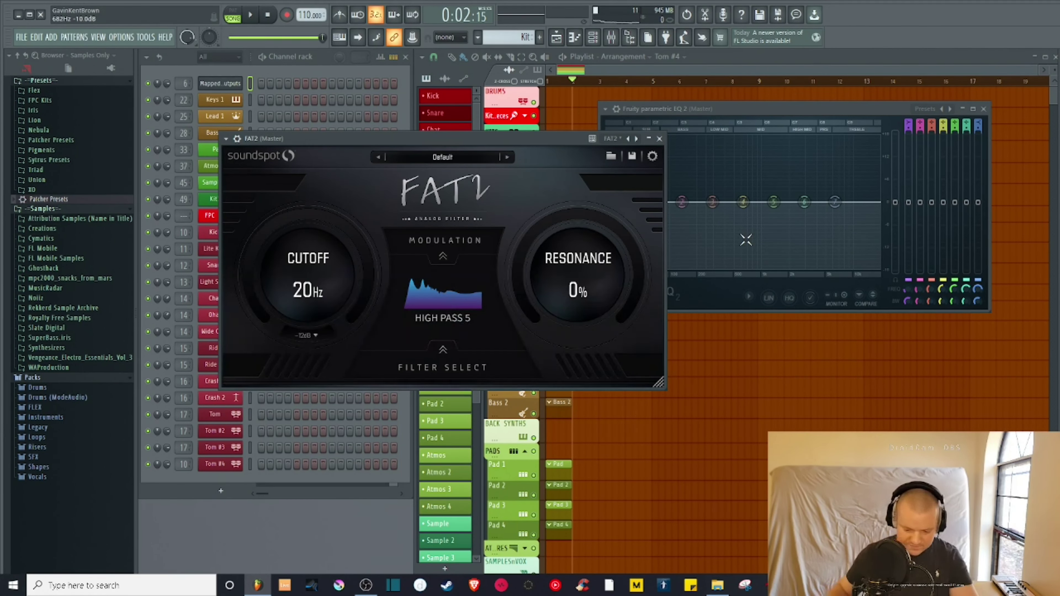
key("space")
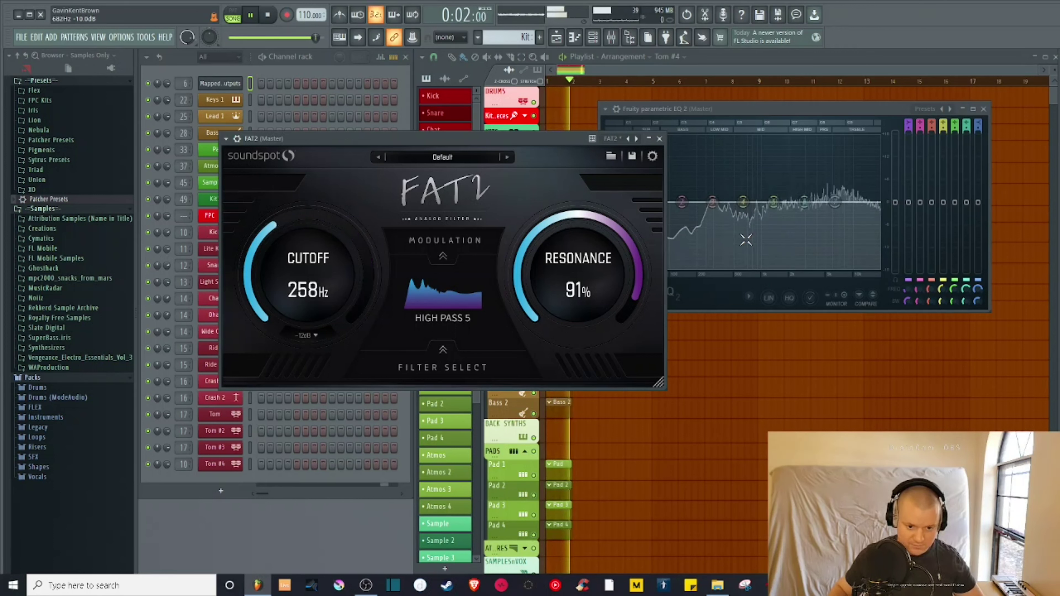
key("space")
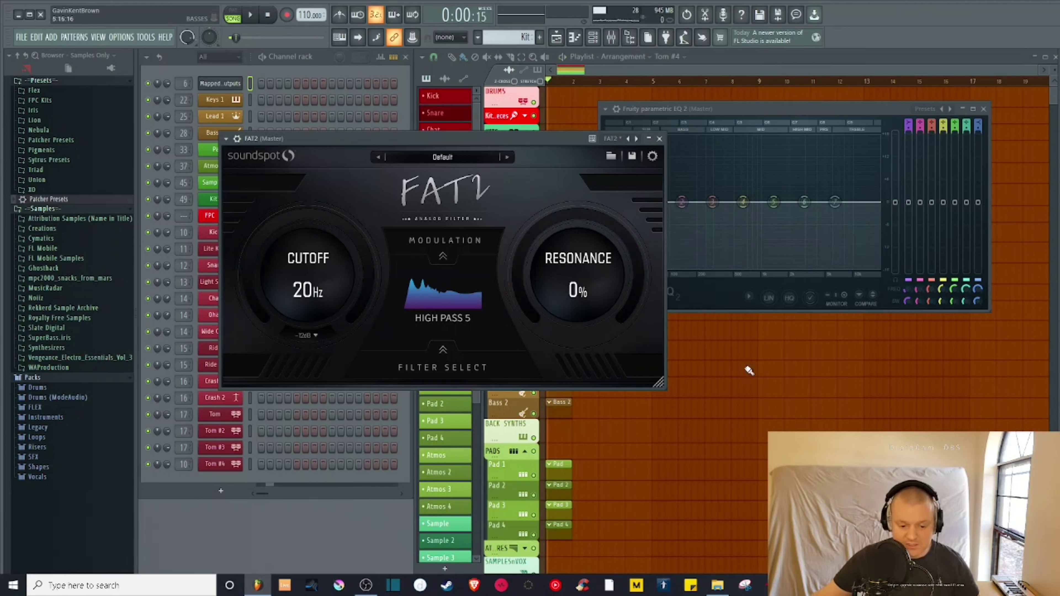
- Select FX Filter 1 and audition it during playback while raising the resonance
left_click(429, 288)
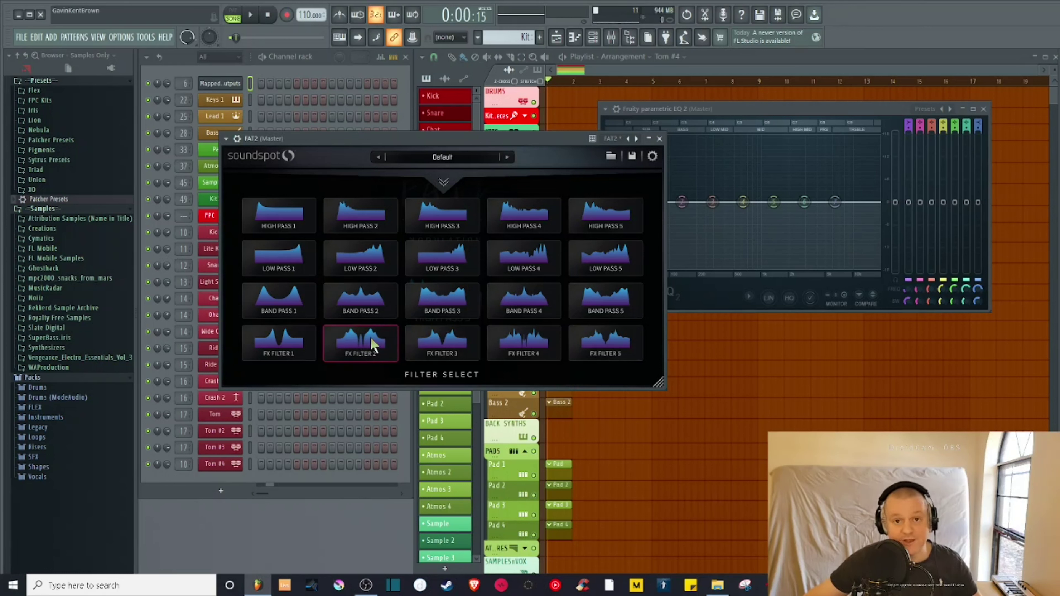
left_click(298, 342)
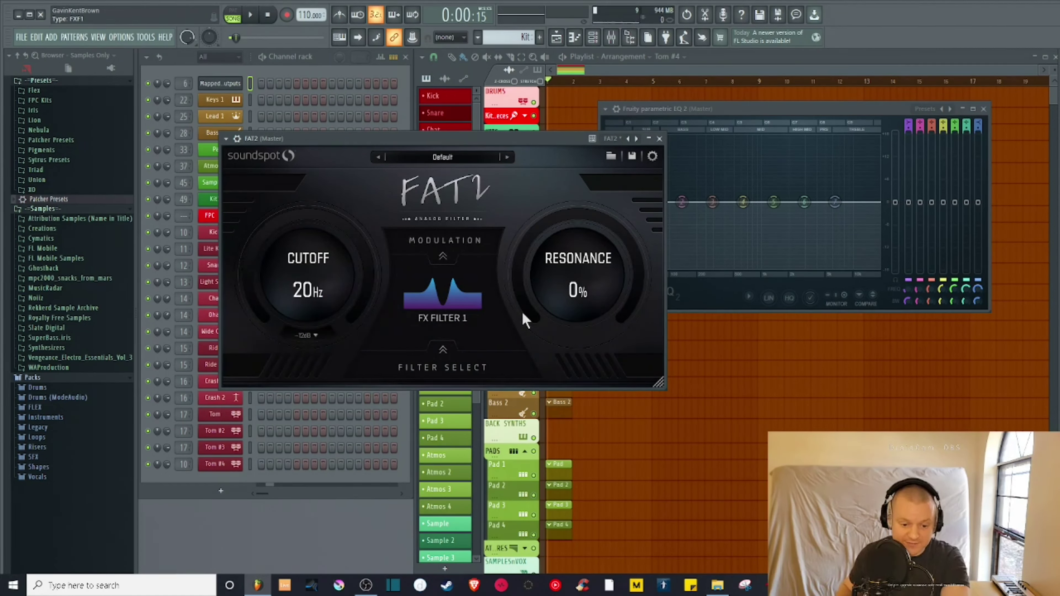
key("space")
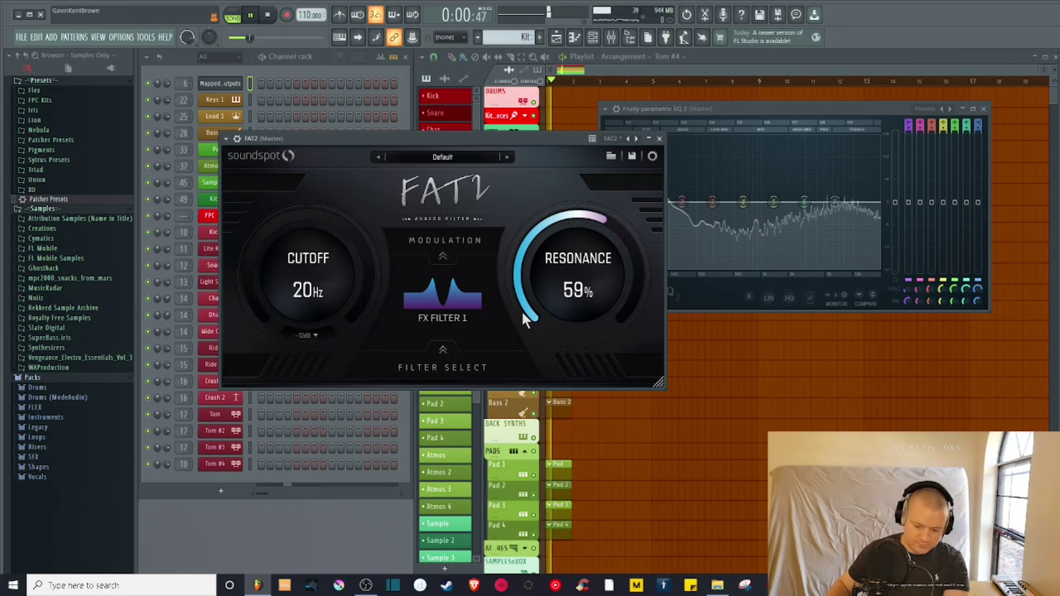
key("space")
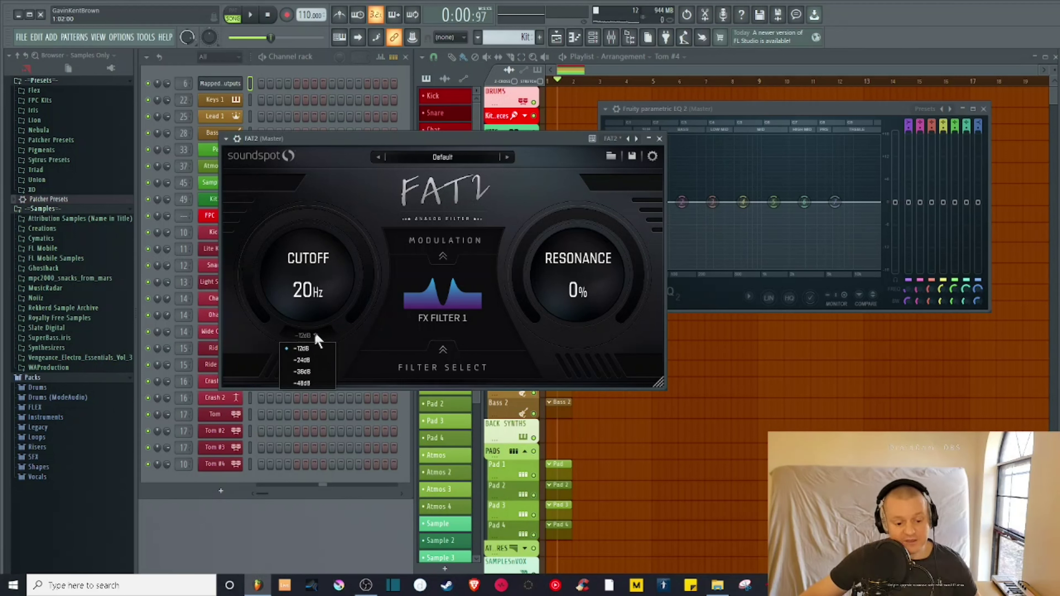
- Set the filter slope to -48dB and audition FX Filter 1 with resonance at 100%
left_click(310, 383)
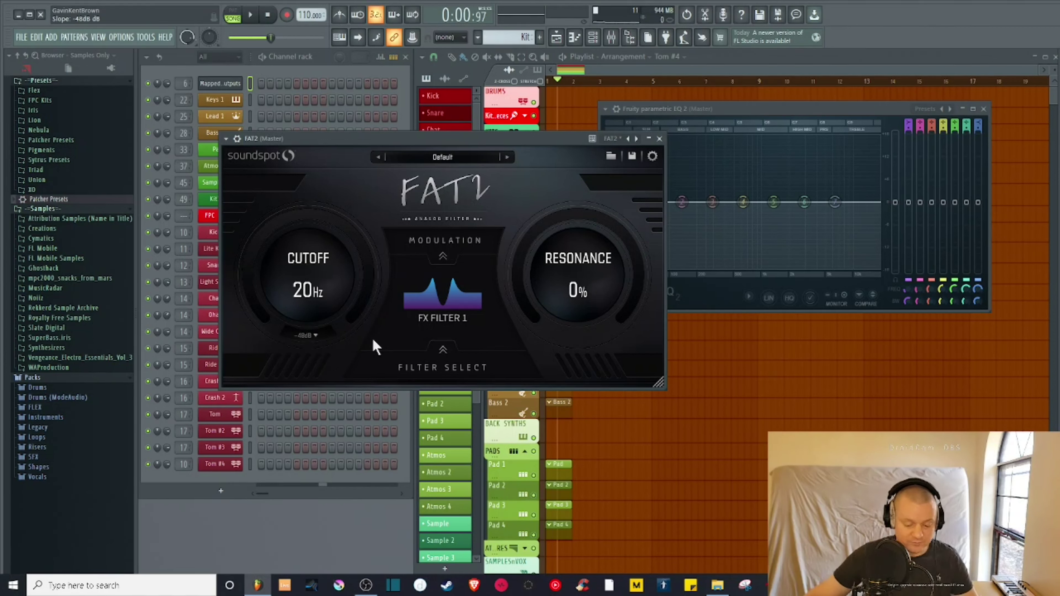
key("space")
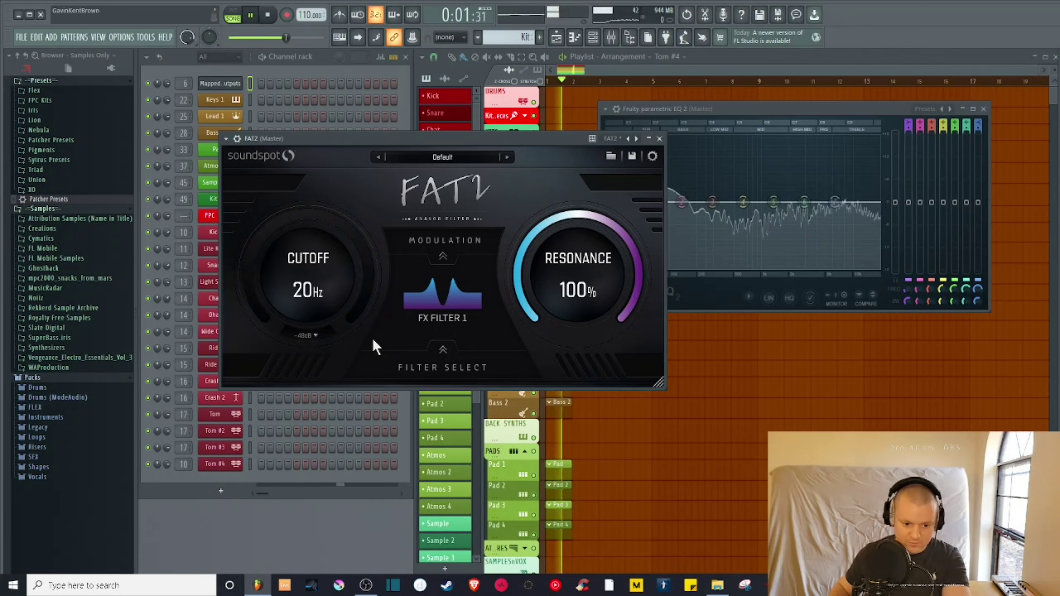
key("space")
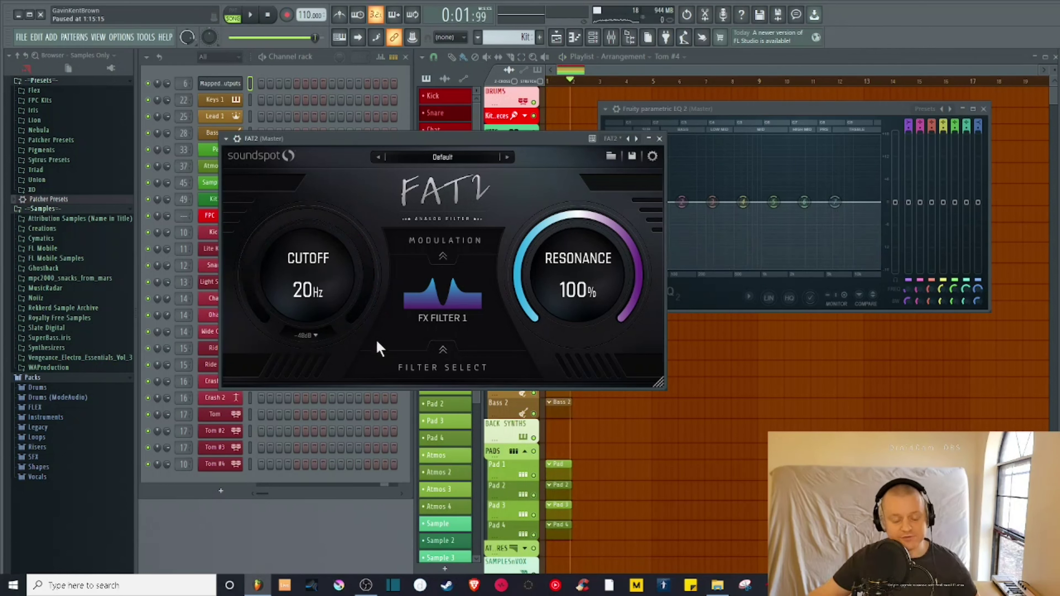
- Switch the filter back to Low Pass 1 and audition a cutoff sweep with the -48dB slope and 100% resonance
left_click(416, 276)
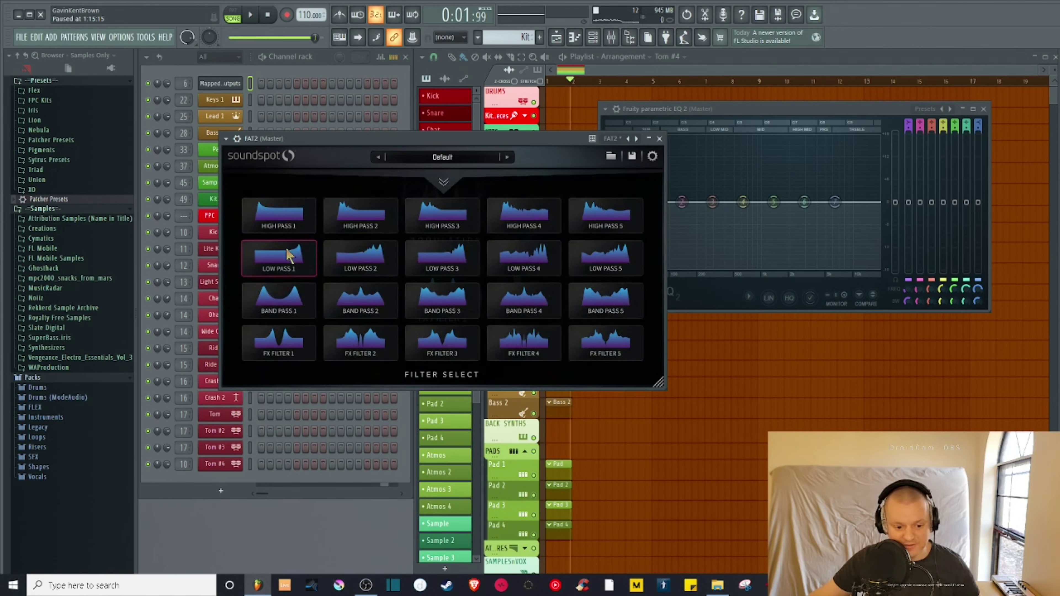
left_click(290, 254)
key("space")
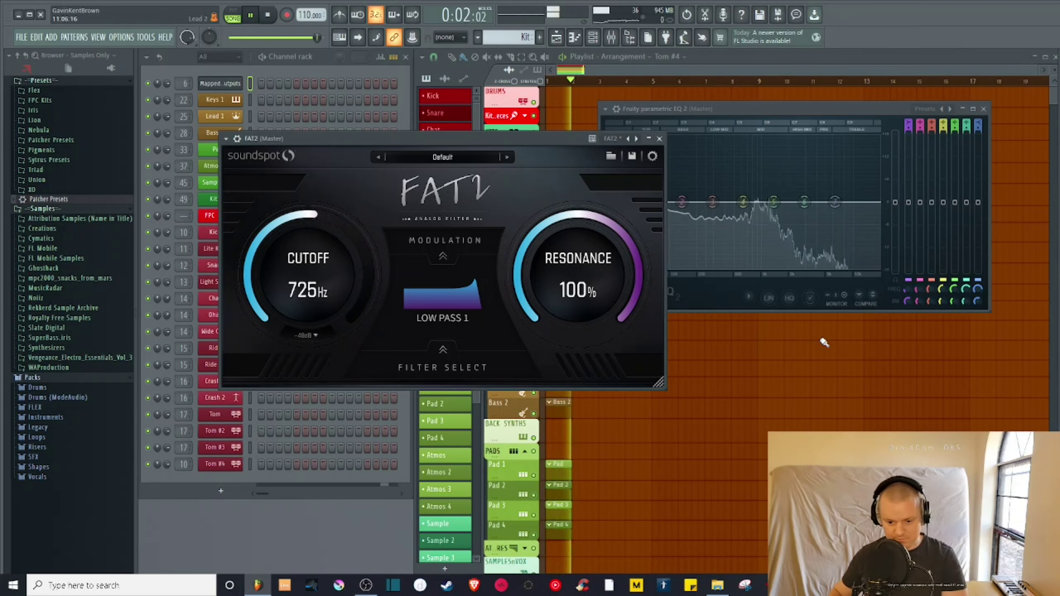
key("space")
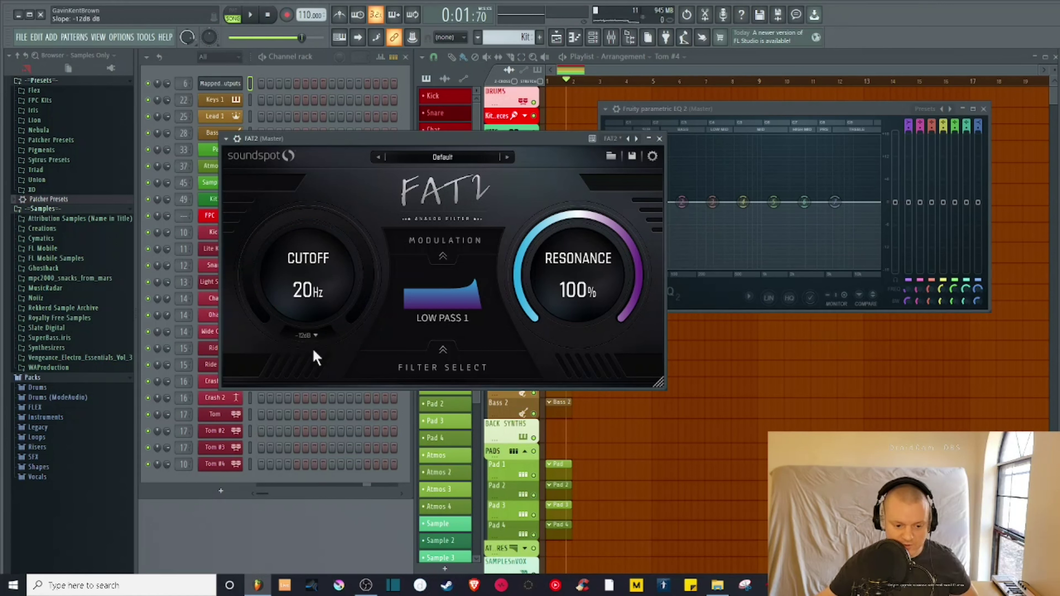
- Audition a Low Pass 1 cutoff sweep with the -12dB slope, and lower the resonance to 45%
key("space")
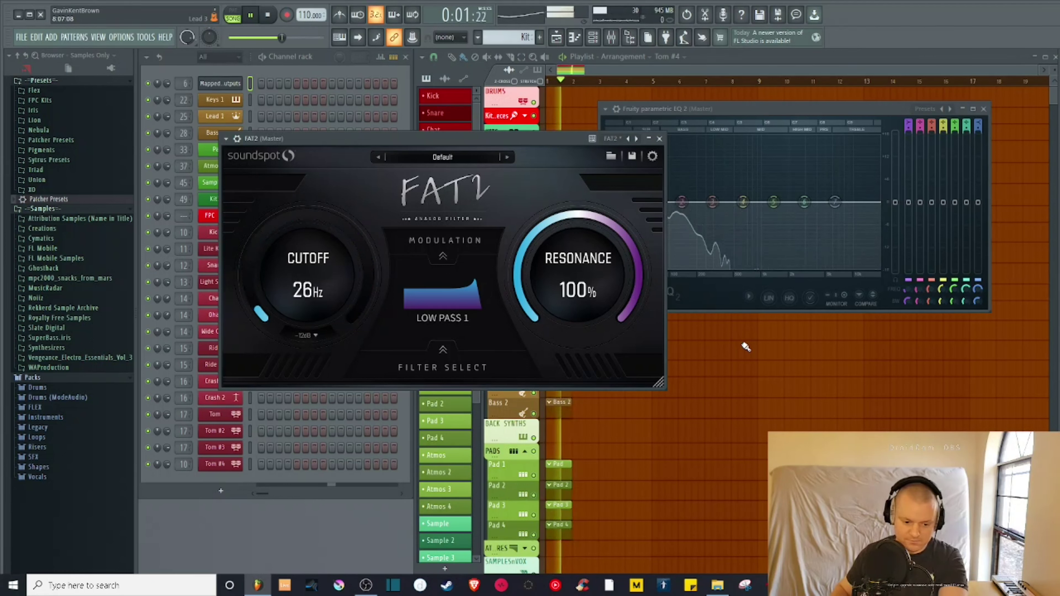
key("ctrl+space")
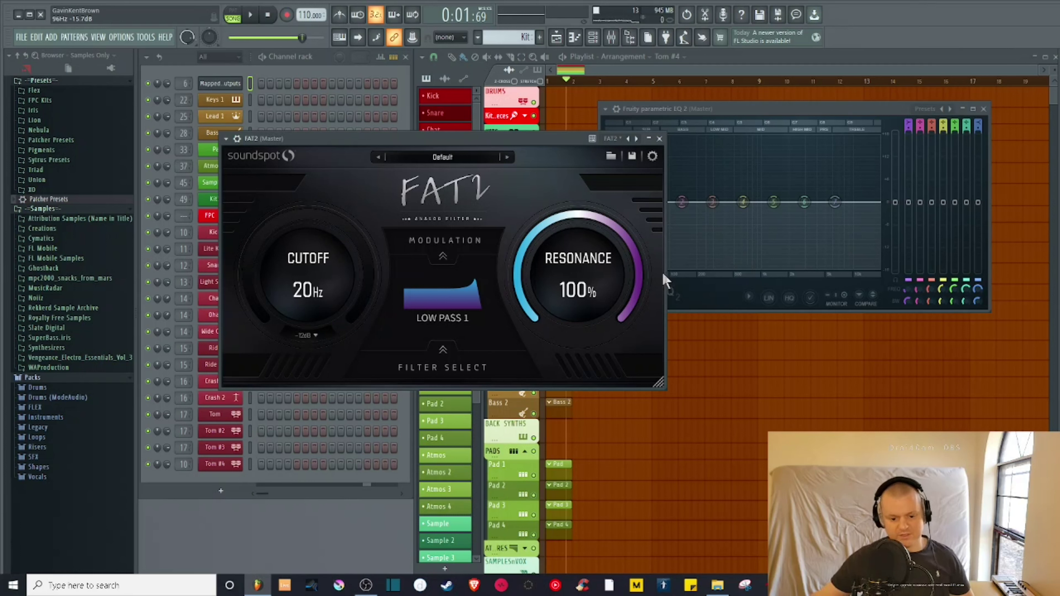
left_click_drag(665, 280, 595, 424)
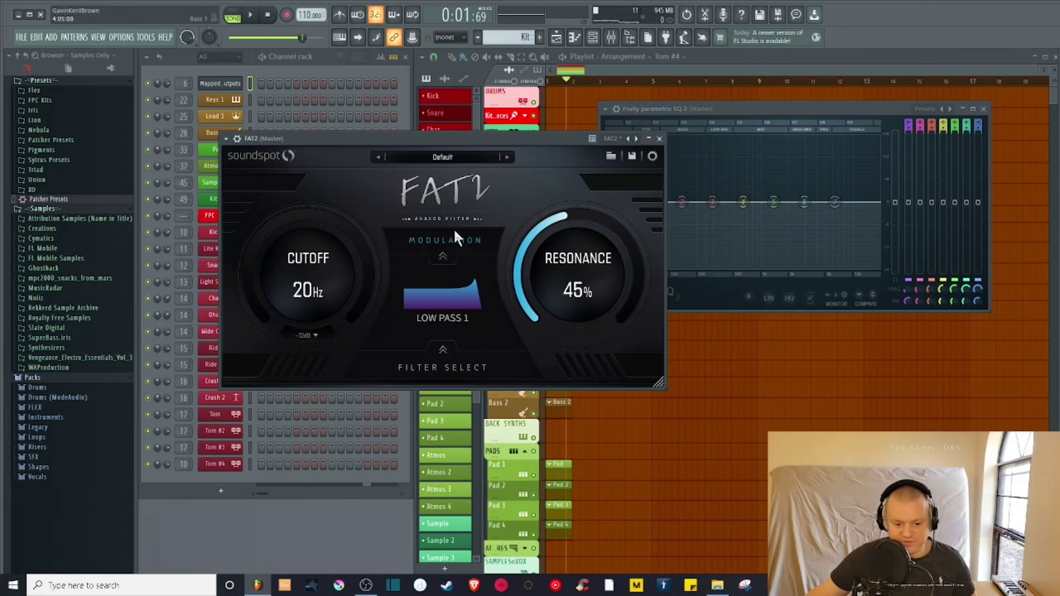
- In FAT2's modulation view, enable Envelope 1 and try Envelope 2 by switching it on and off again
left_click(459, 247)
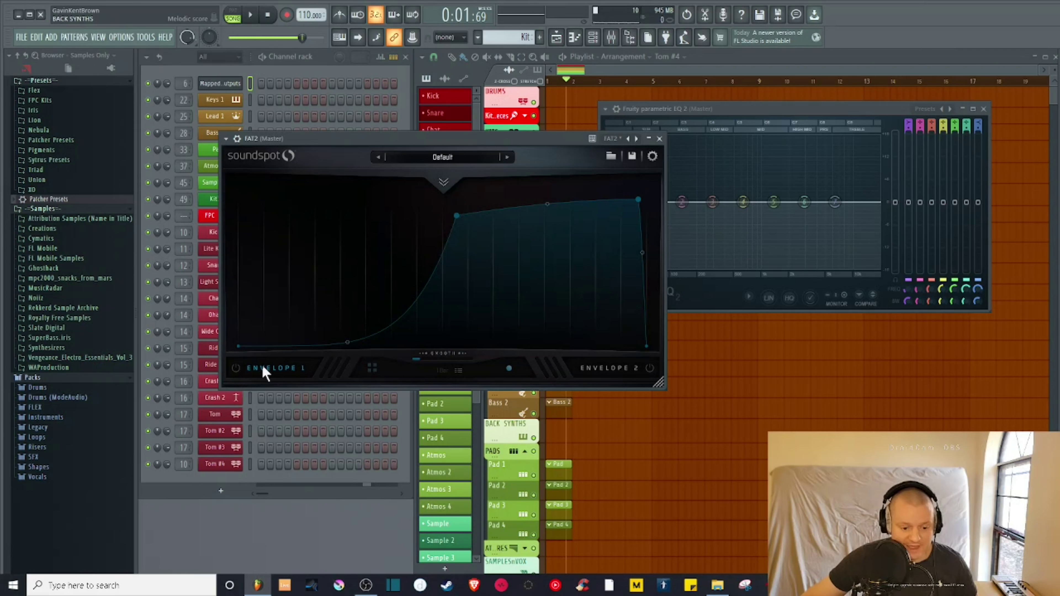
left_click(236, 368)
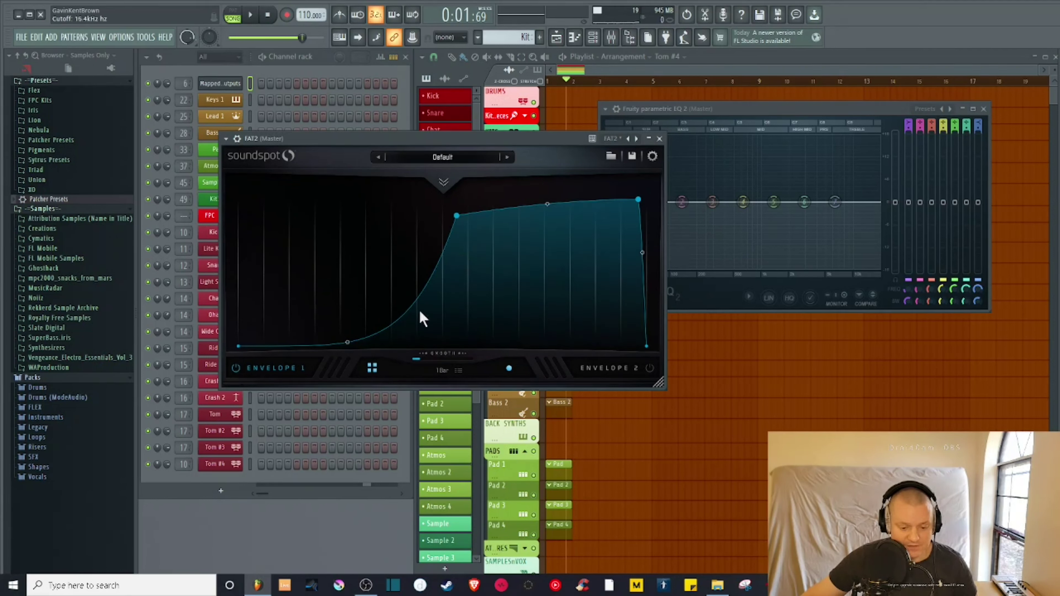
left_click(633, 369)
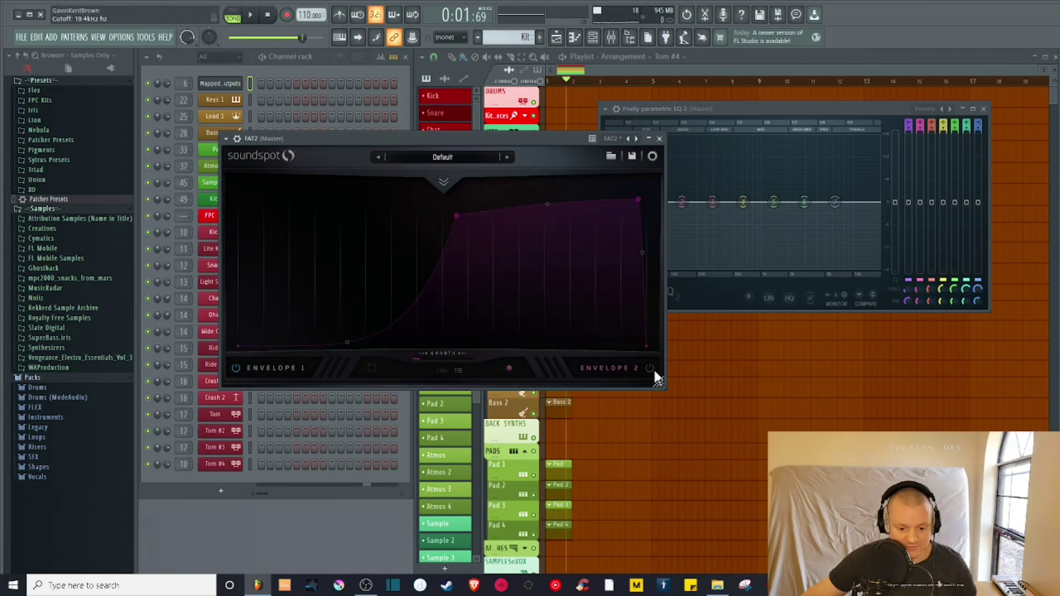
left_click(649, 367)
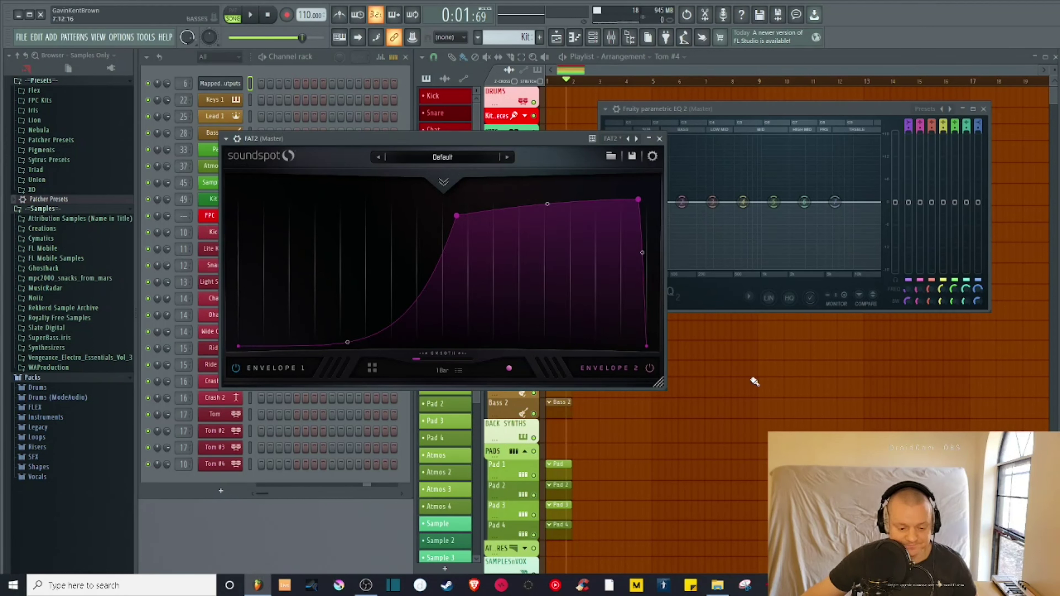
left_click(650, 369)
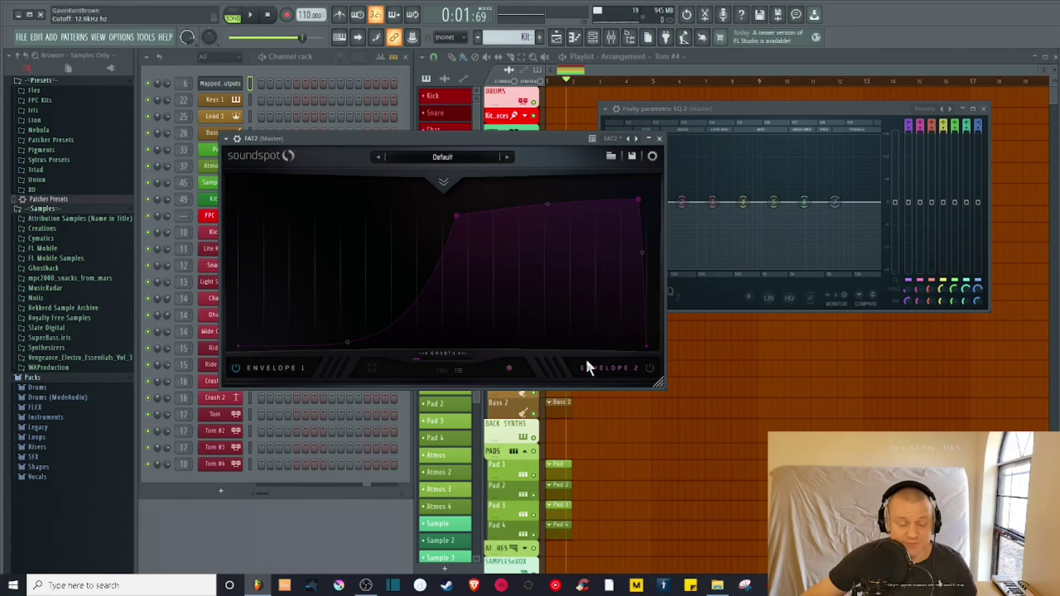
- Show Envelope 1 and check during playback how it drives the cutoff in the main view, returning to the modulation view
left_click(283, 366)
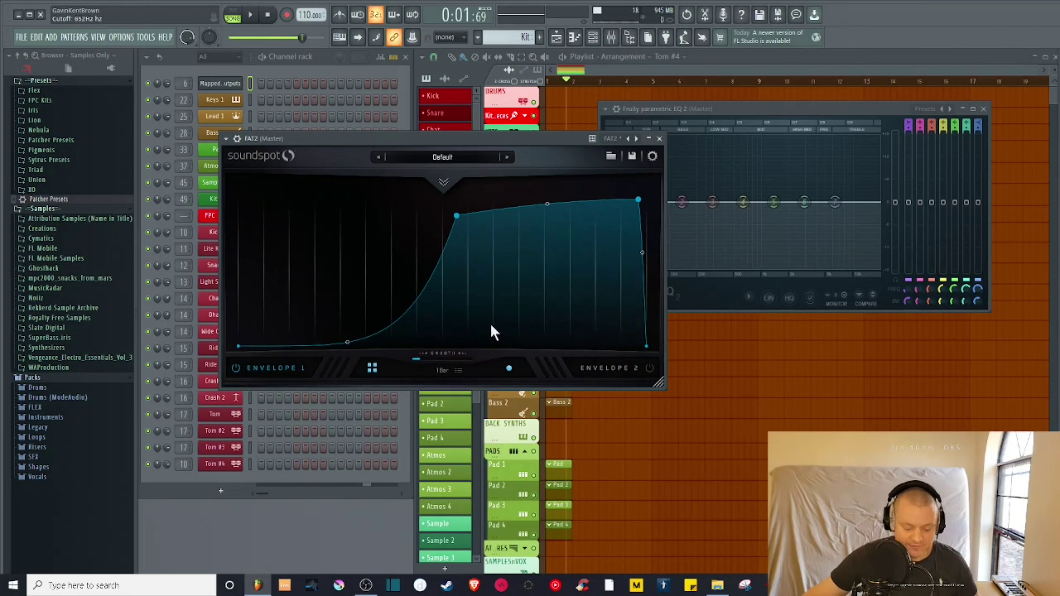
key("space")
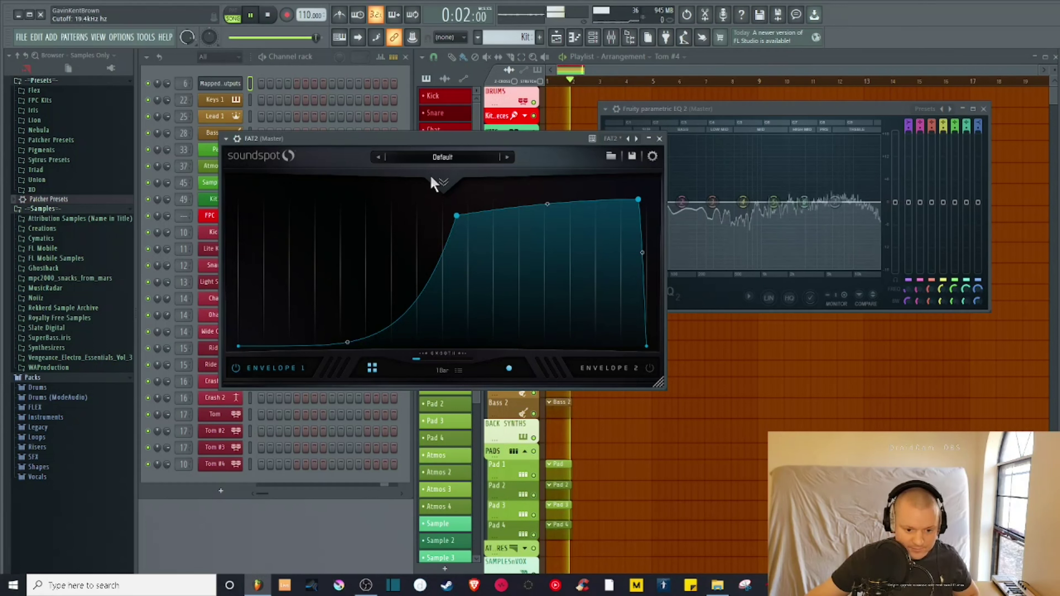
left_click(444, 182)
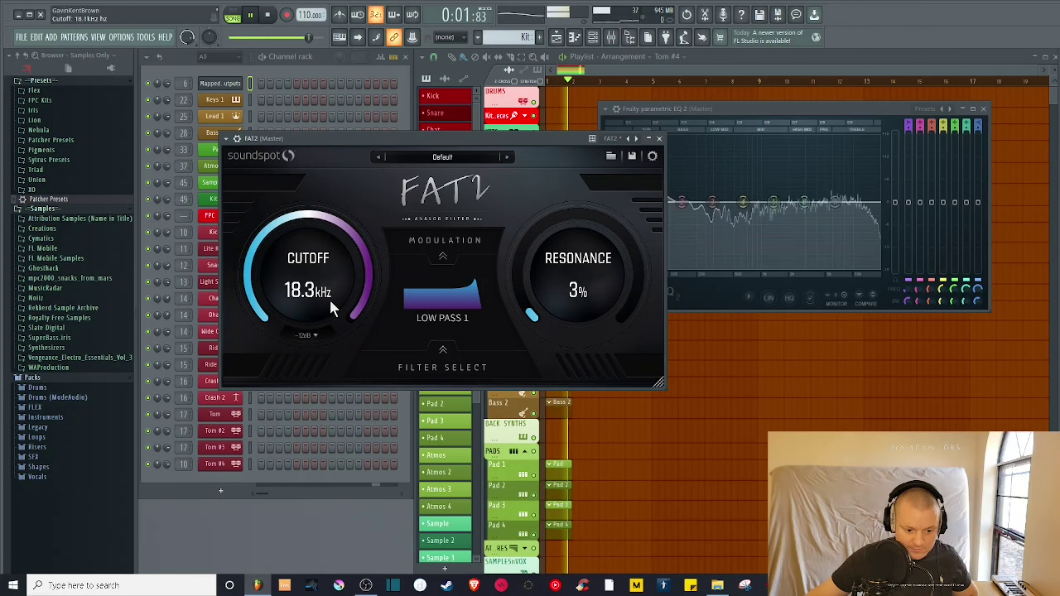
left_click(441, 252)
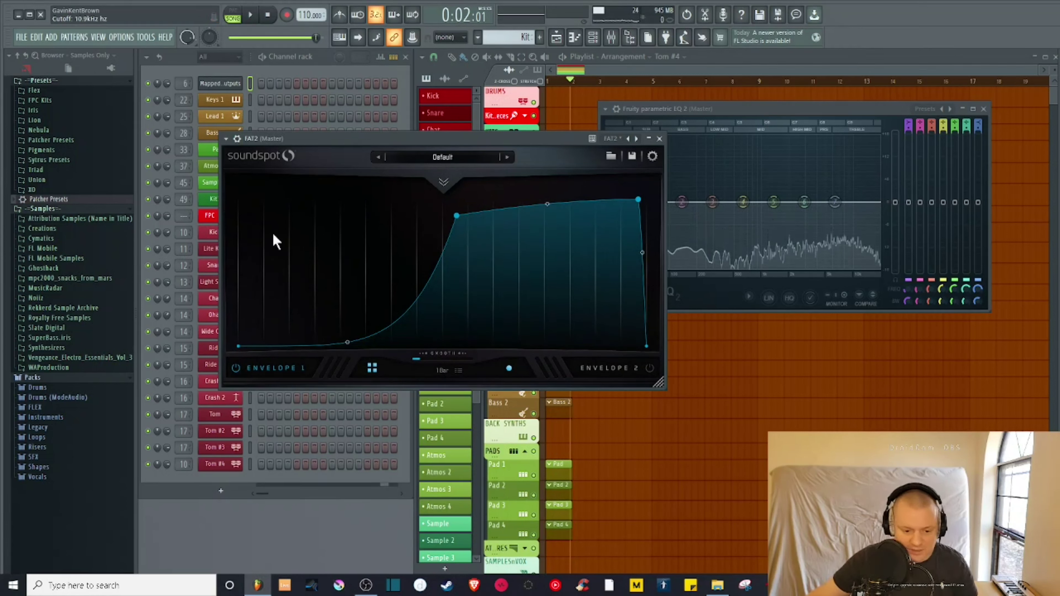
- Add a point to Envelope 1's curve, reposition it about a quarter of the way along, and audition the shape
double_click(288, 236)
left_click_drag(290, 237, 341, 237)
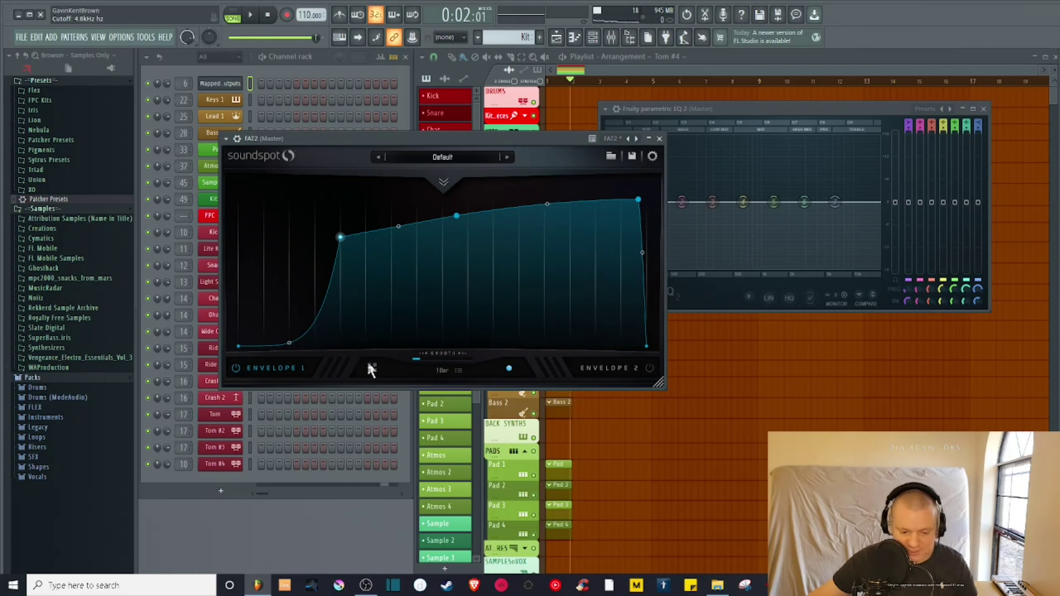
left_click_drag(337, 241, 366, 246)
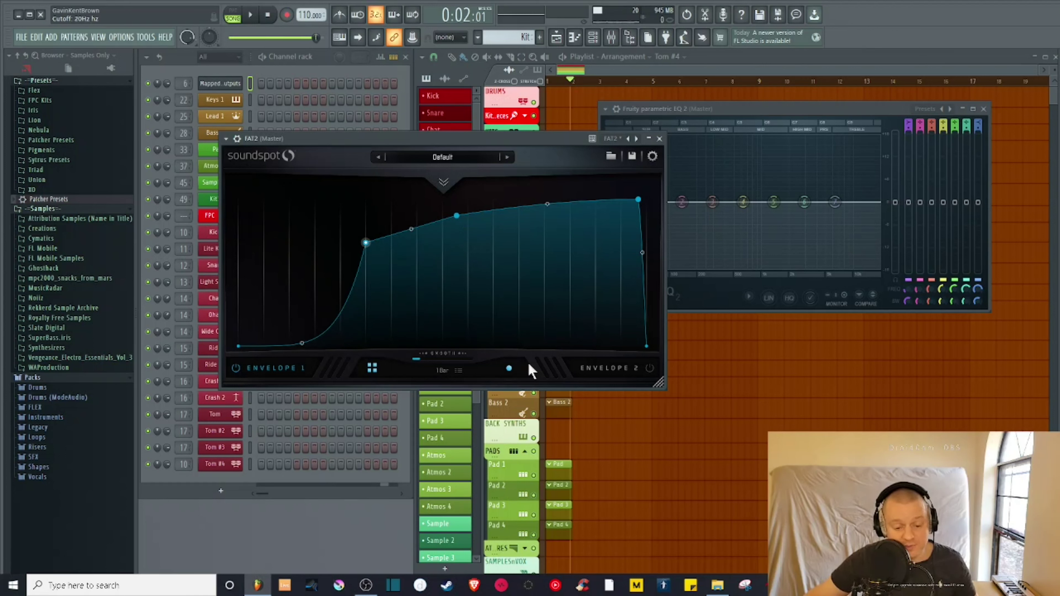
left_click_drag(365, 243, 391, 248)
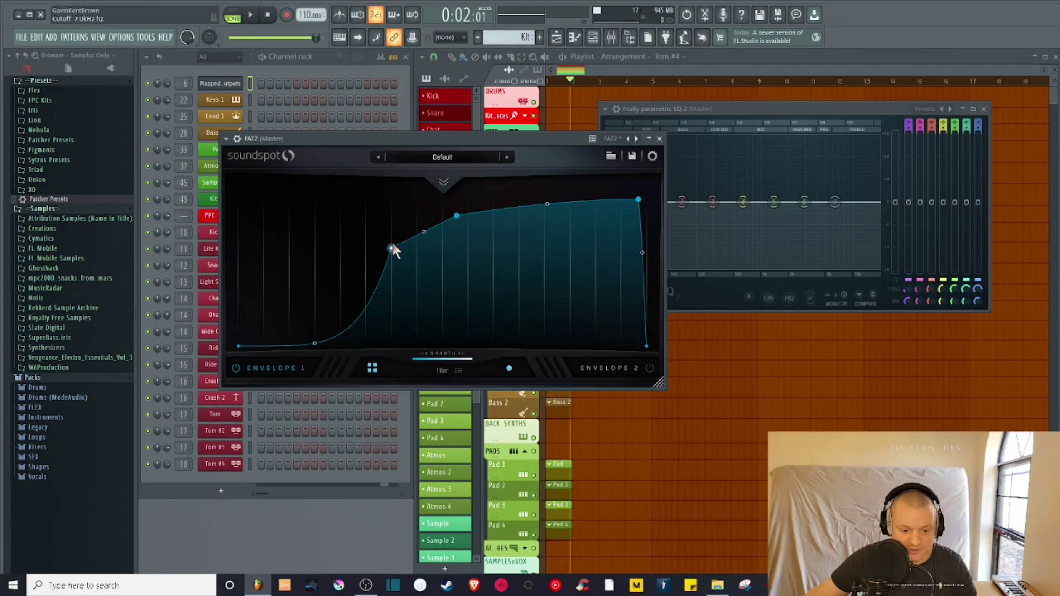
left_click_drag(392, 250, 340, 259)
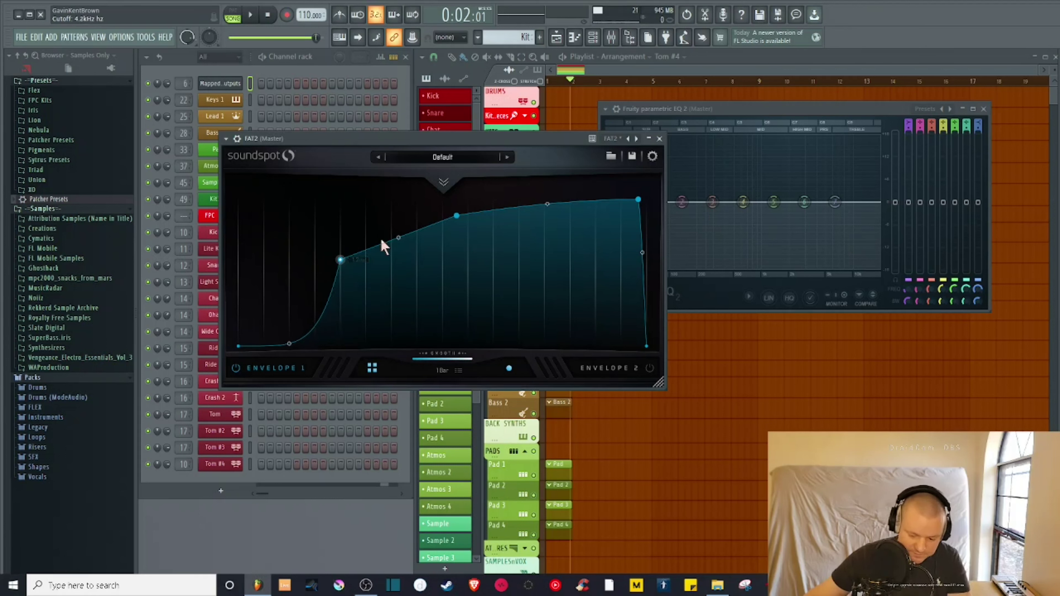
key("space")
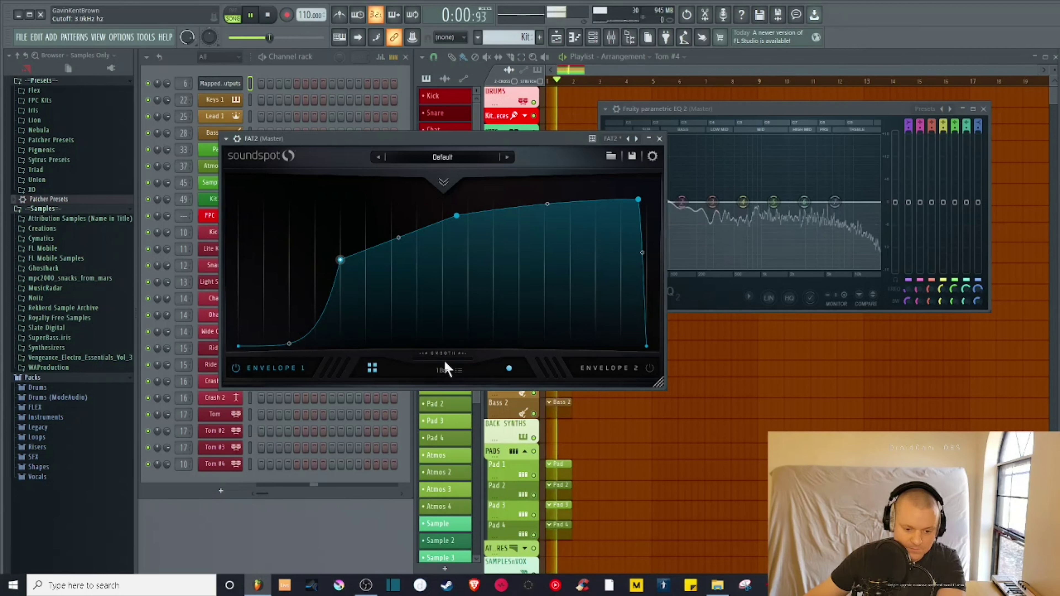
key("space")
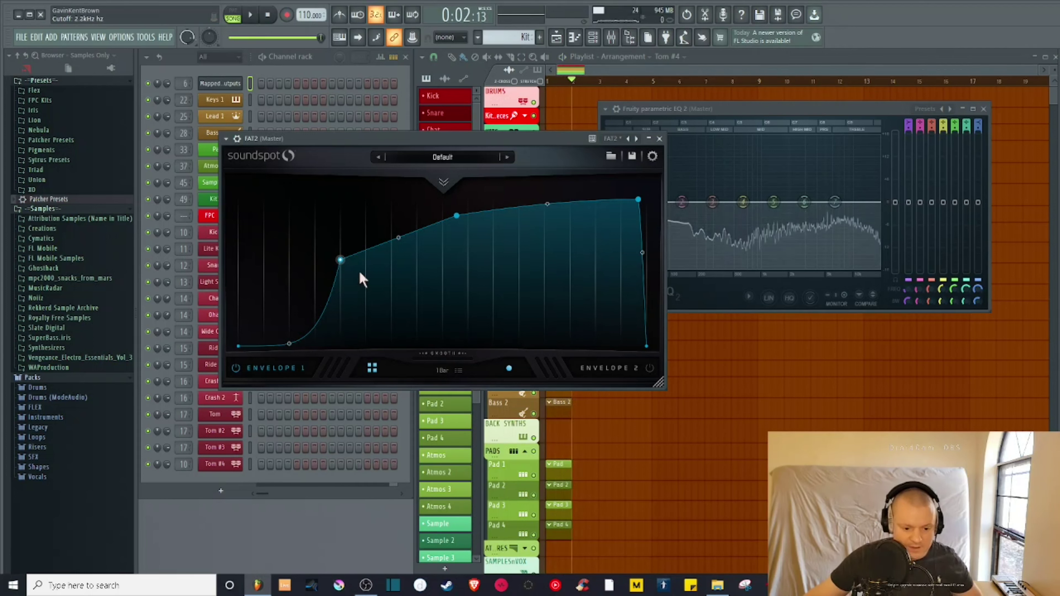
- Set Envelope 1's length to 1/4 and start playback
left_click(443, 371)
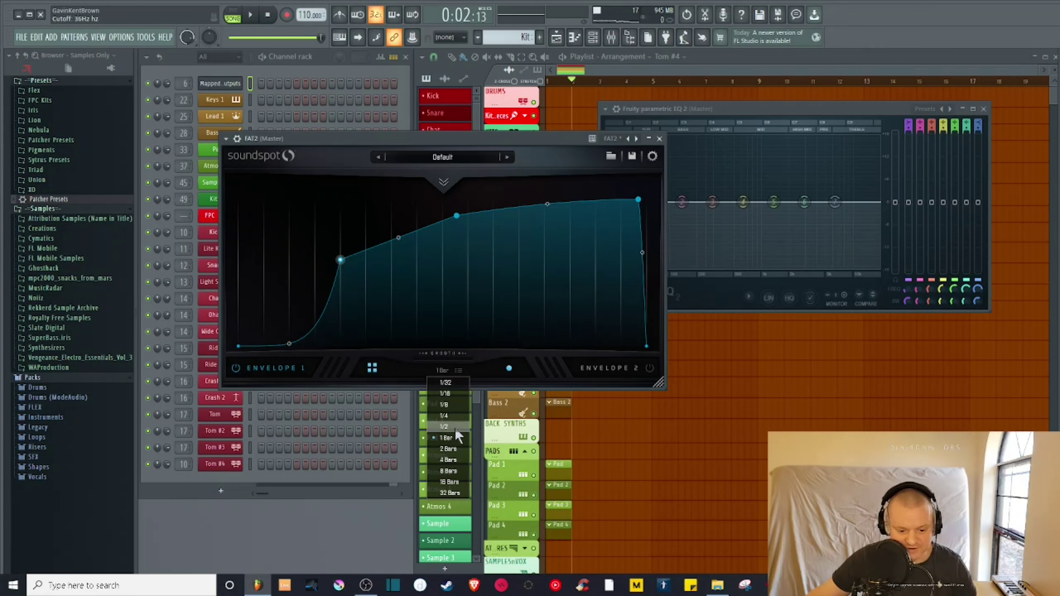
left_click(459, 416)
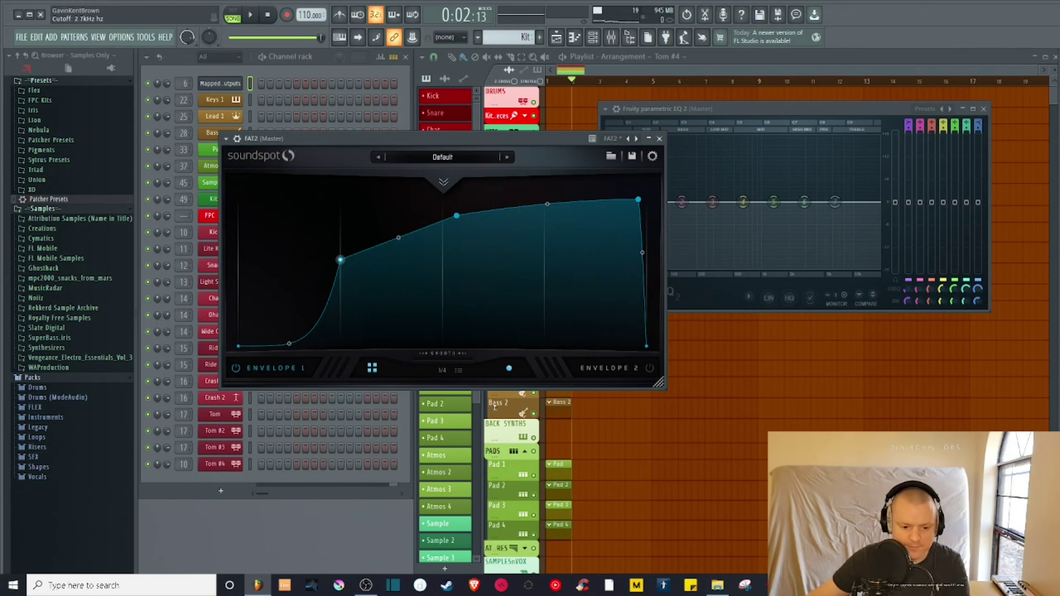
key("space")
- Reshape Envelope 1 during playback to start at 20 kHz and fall at the midpoint to a flat 20 Hz second half
left_click_drag(341, 259, 459, 279)
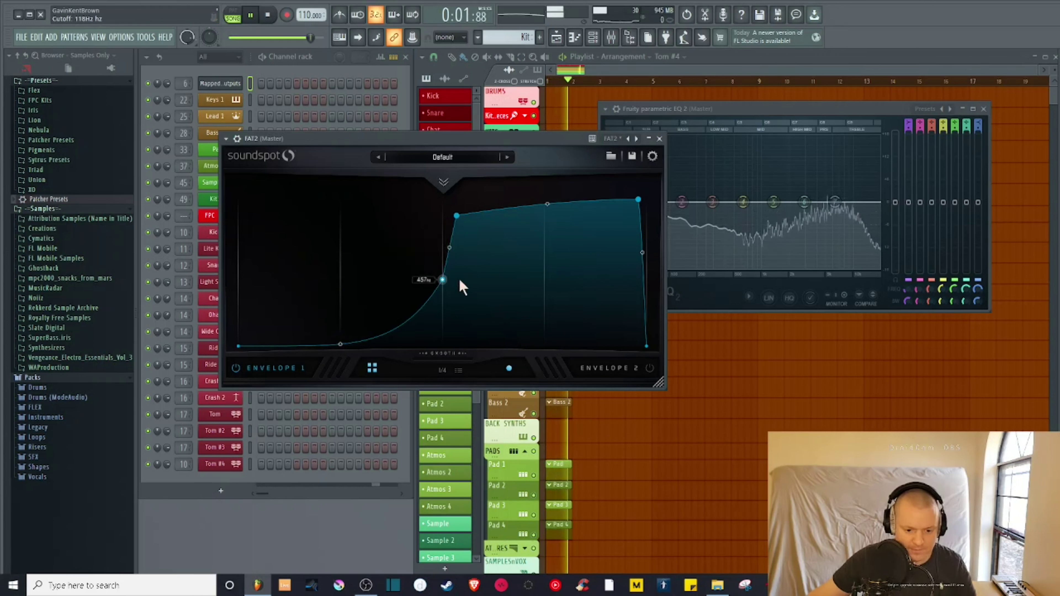
left_click_drag(456, 217, 447, 227)
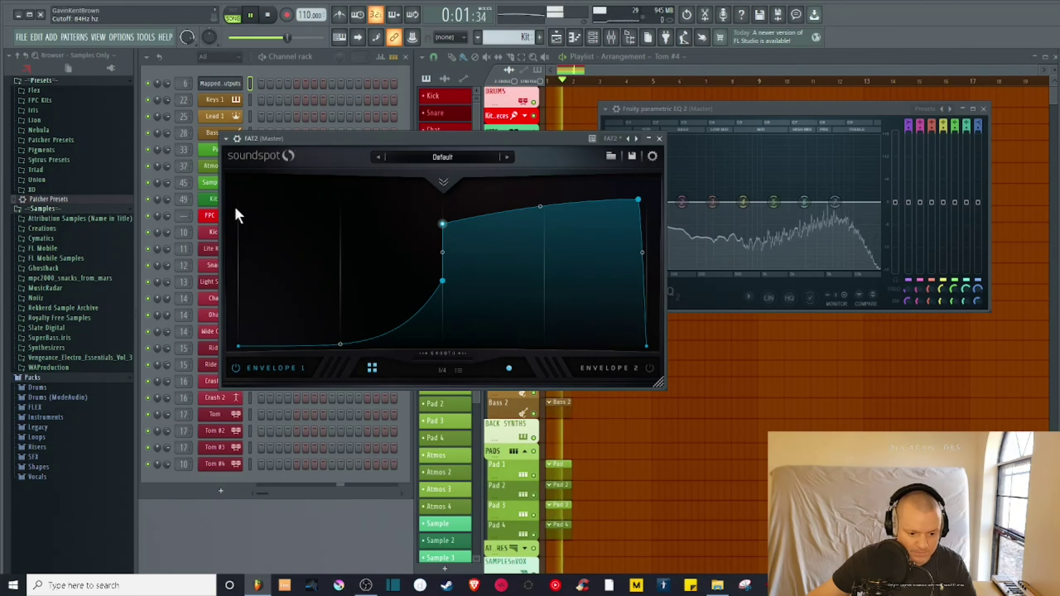
left_click_drag(236, 351, 225, 164)
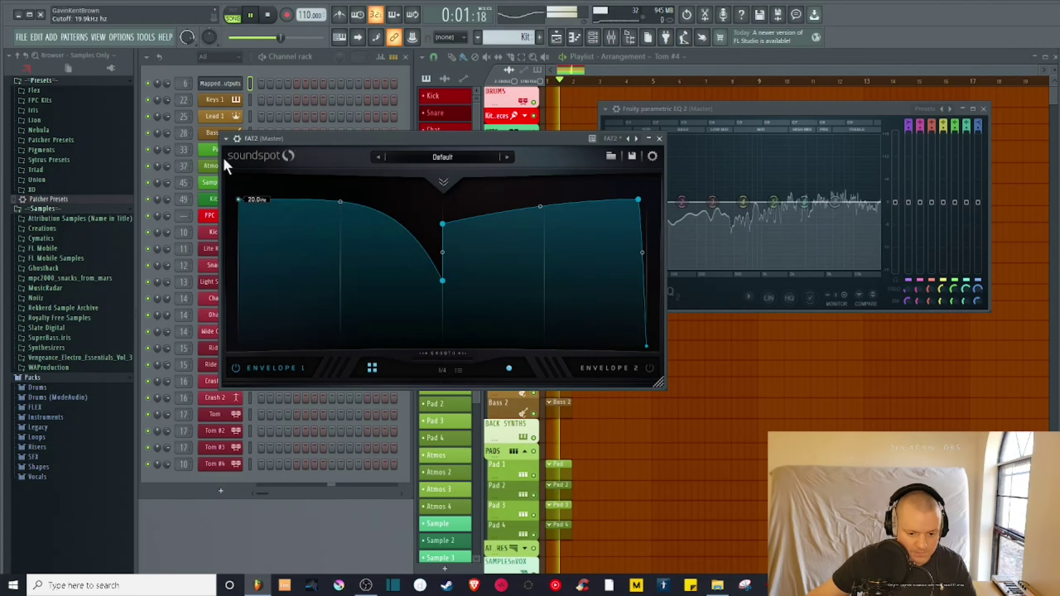
left_click_drag(442, 224, 442, 346)
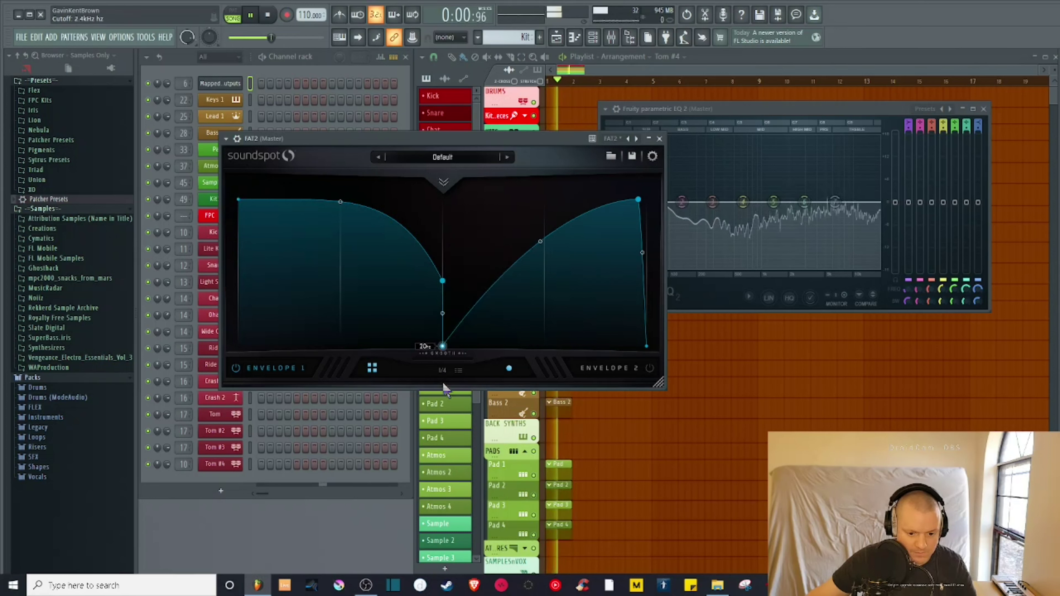
left_click_drag(639, 199, 620, 370)
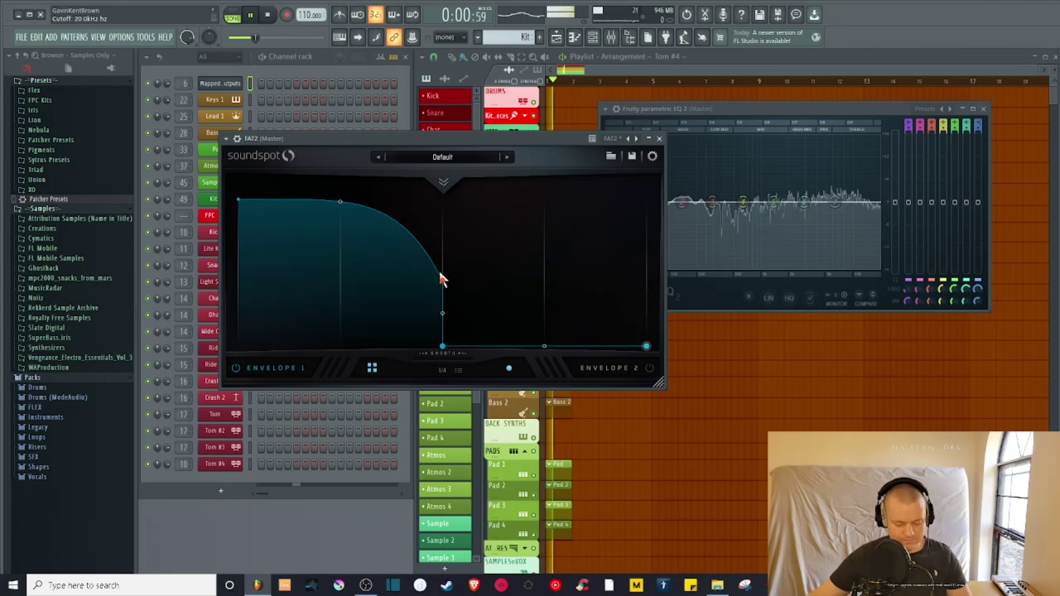
key("space")
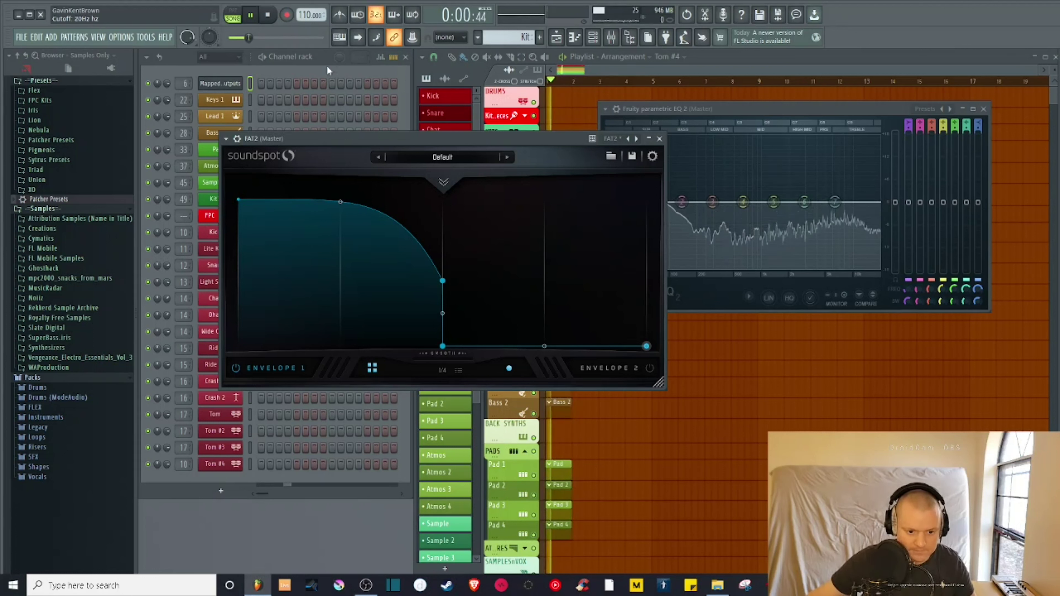
- Look through the envelope length options and try adjusting the main cutoff while Envelope 1 is active
left_click(450, 367)
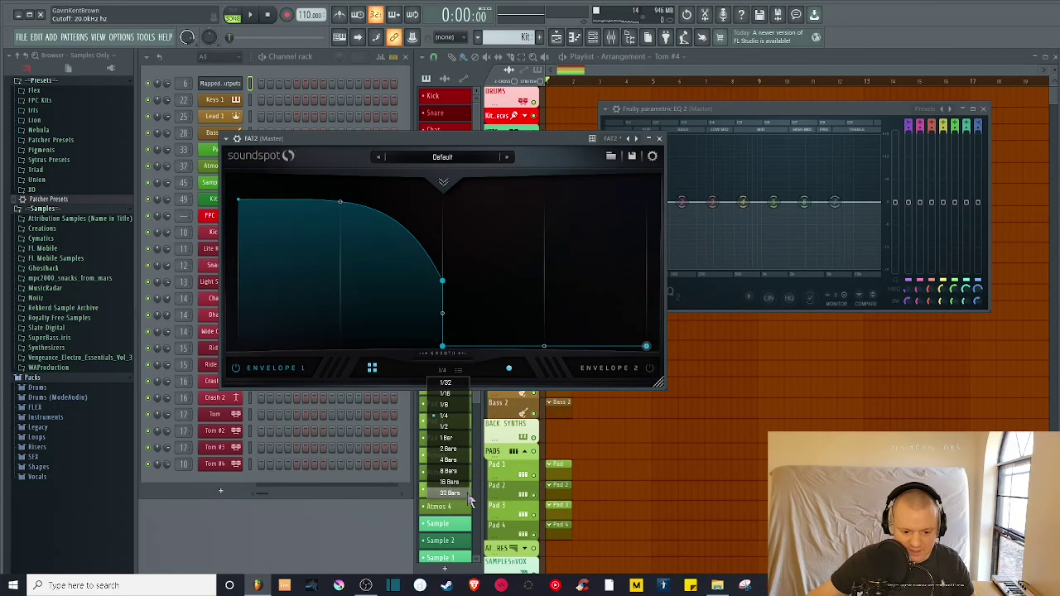
left_click(496, 375)
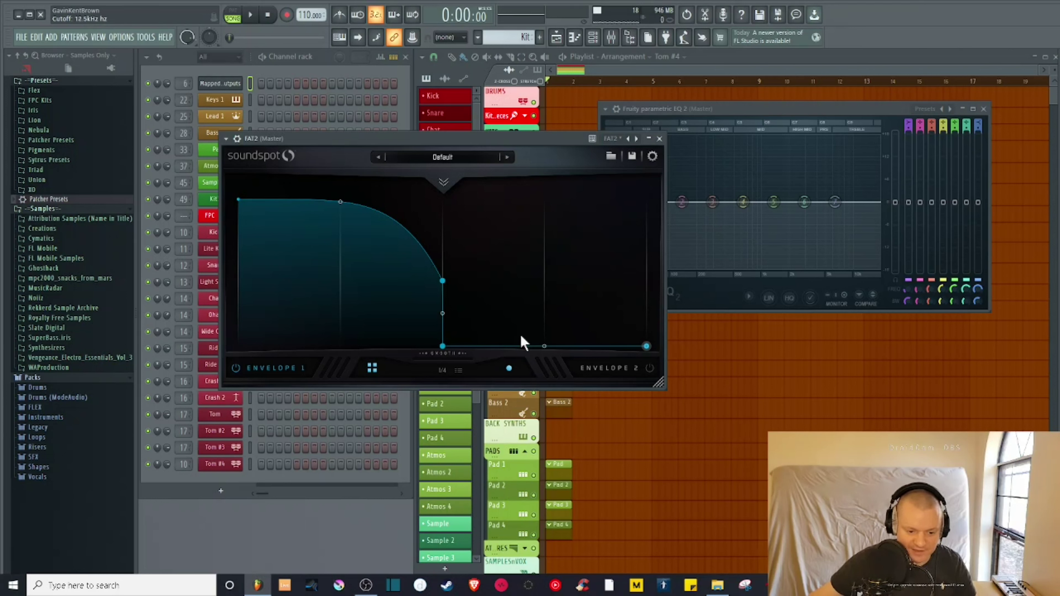
left_click(445, 184)
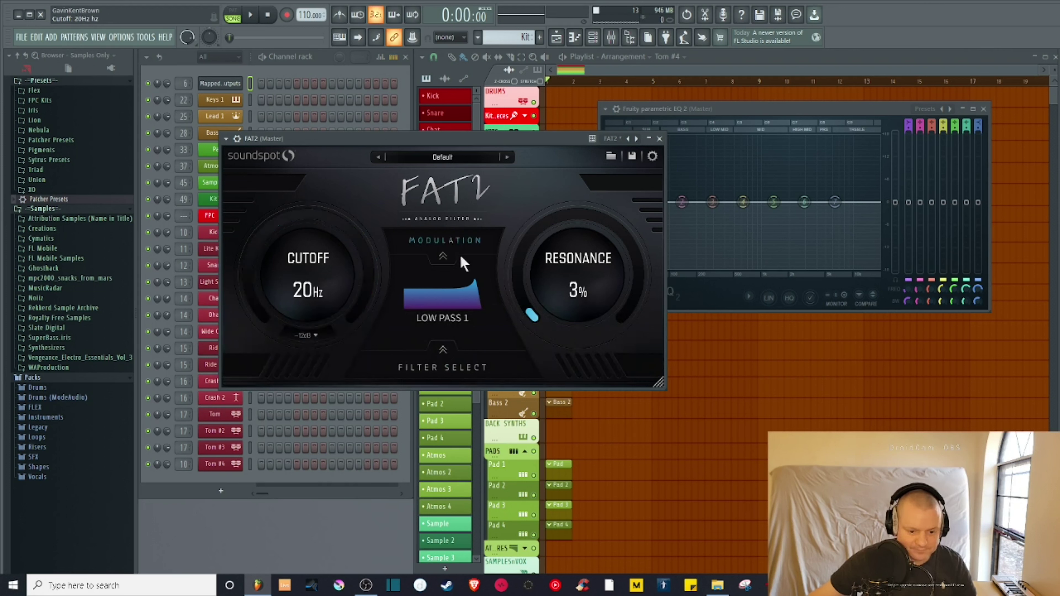
left_click_drag(326, 309, 414, 251)
- Switch off Envelope 1, and bring the main cutoff to 20 Hz and the resonance to 0%
left_click(444, 256)
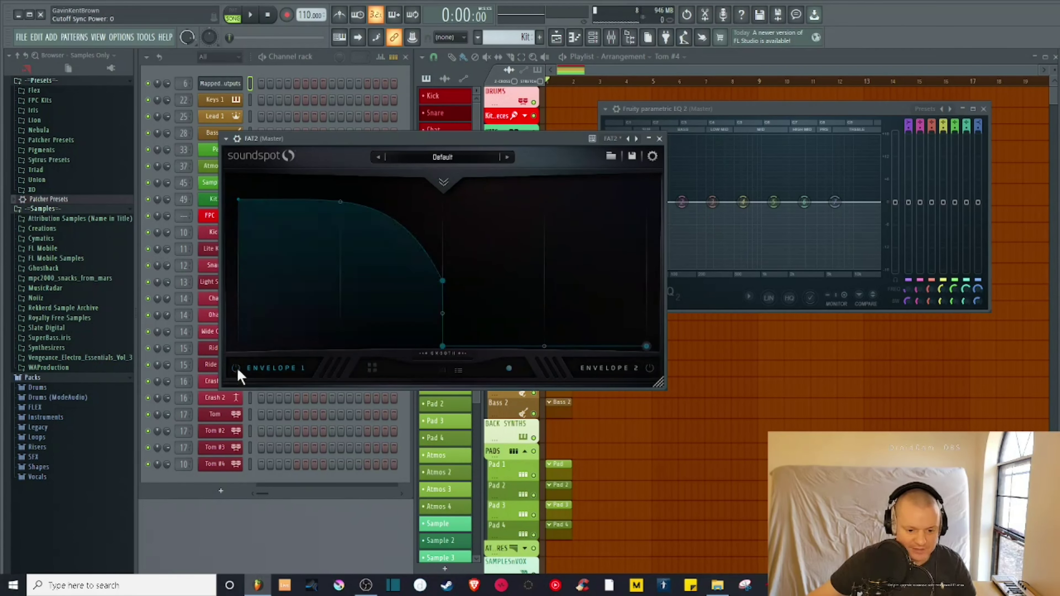
left_click(444, 184)
left_click_drag(253, 267, 255, 317)
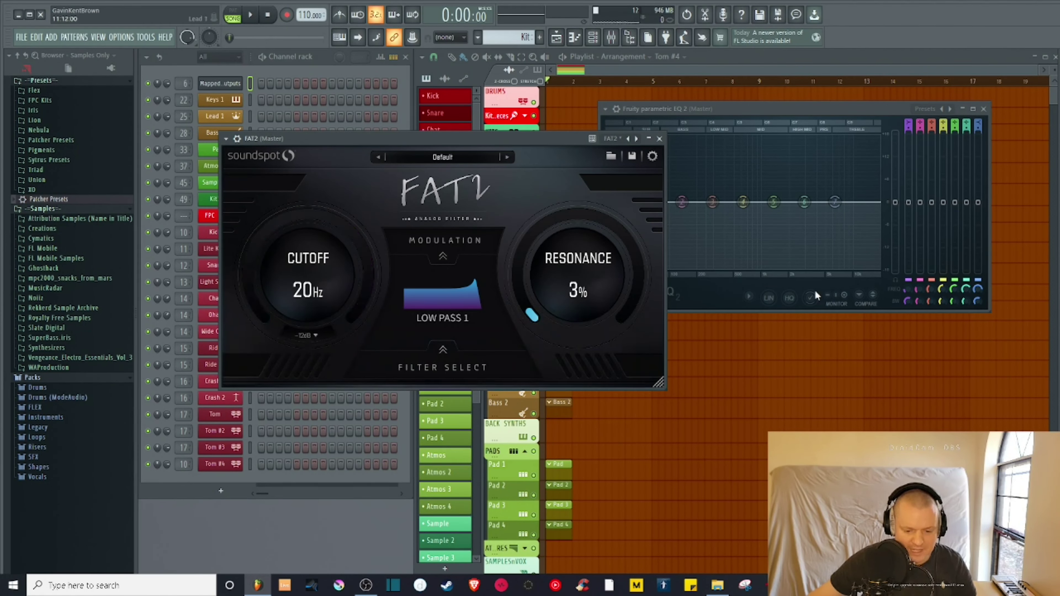
scroll(534, 282, "down", 2)
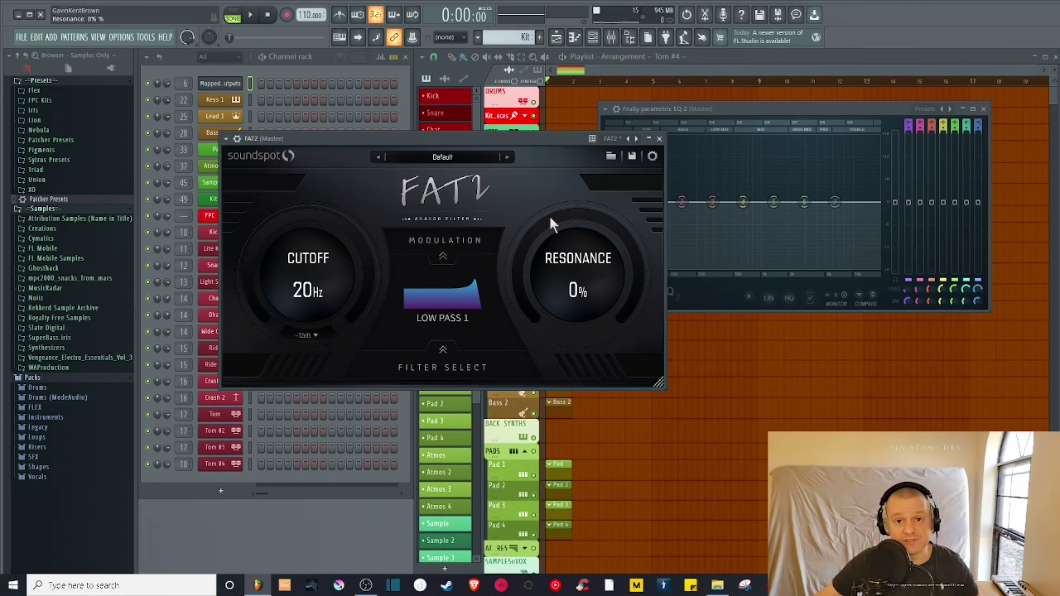
- Move the FAT2 window slightly upward and further over the Fruity parametric EQ 2 window
mouse_move(440, 139)
left_mouse_down()
mouse_move(487, 126)
mouse_move(452, 120)
mouse_move(457, 138)
left_mouse_up()
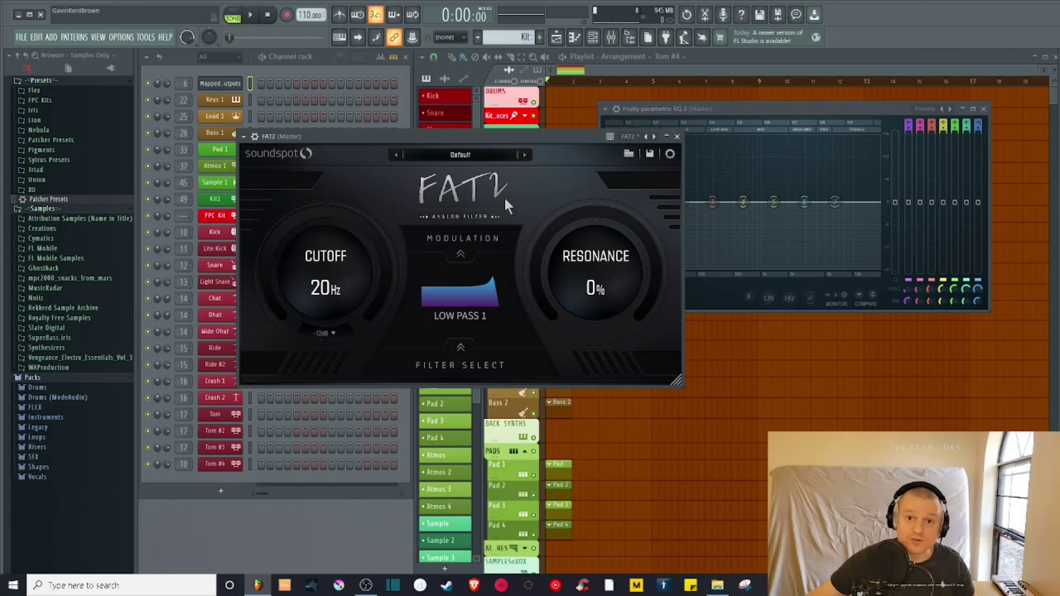
left_click_drag(456, 132, 477, 118)
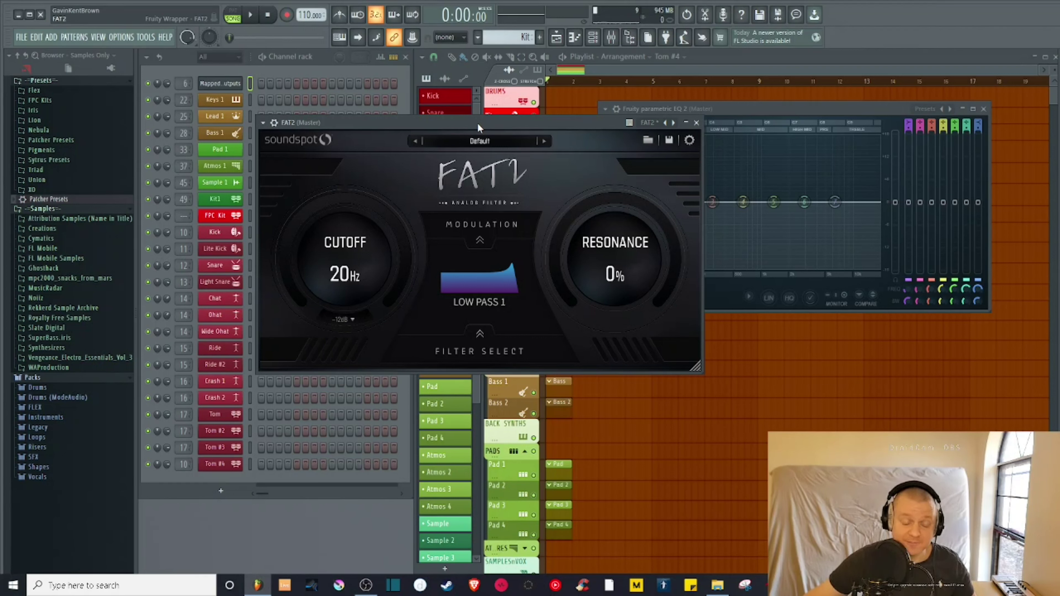
mouse_move(471, 124)
left_mouse_down()
mouse_move(501, 121)
mouse_move(482, 120)
left_mouse_up()
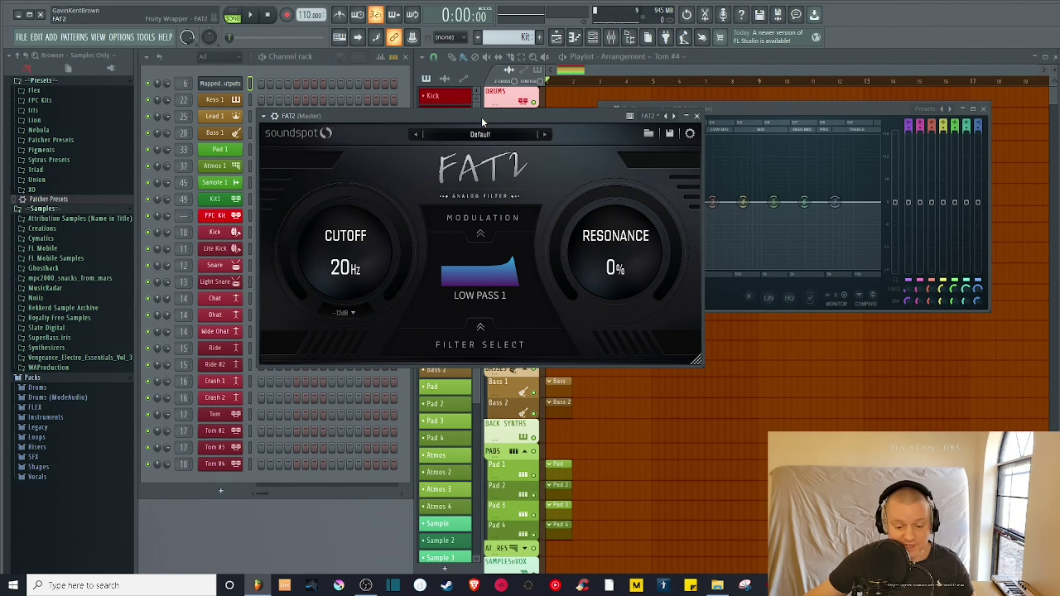